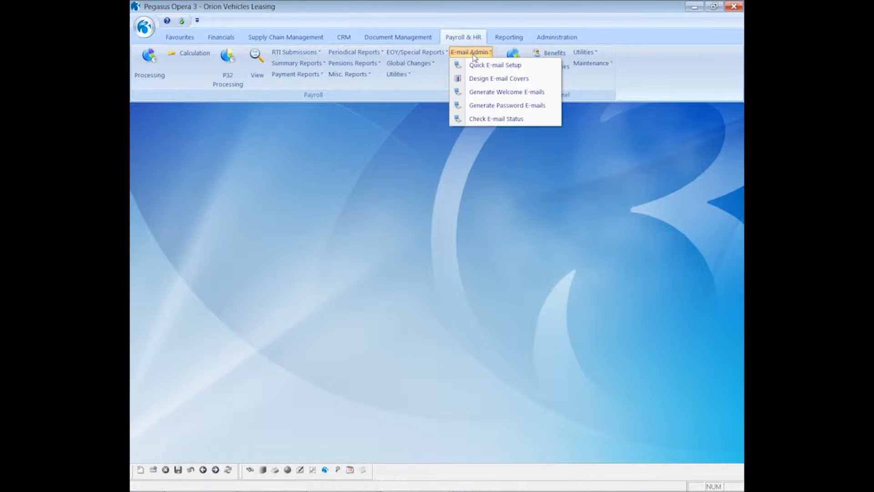
- Open the first Monthly employee's Details & Bank record on the Additional Information tab, showing work e-mail payslip settings
{"action": "left_click", "coordinate": [328, 165]}
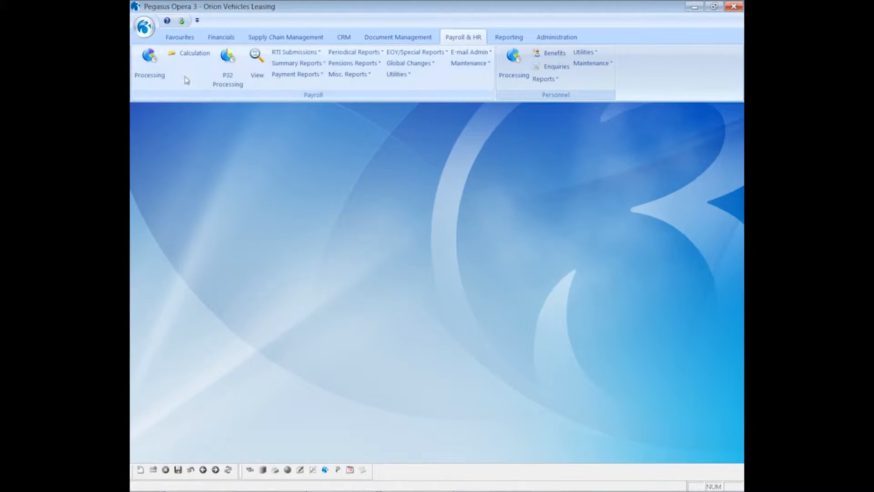
{"action": "left_click", "coordinate": [157, 66]}
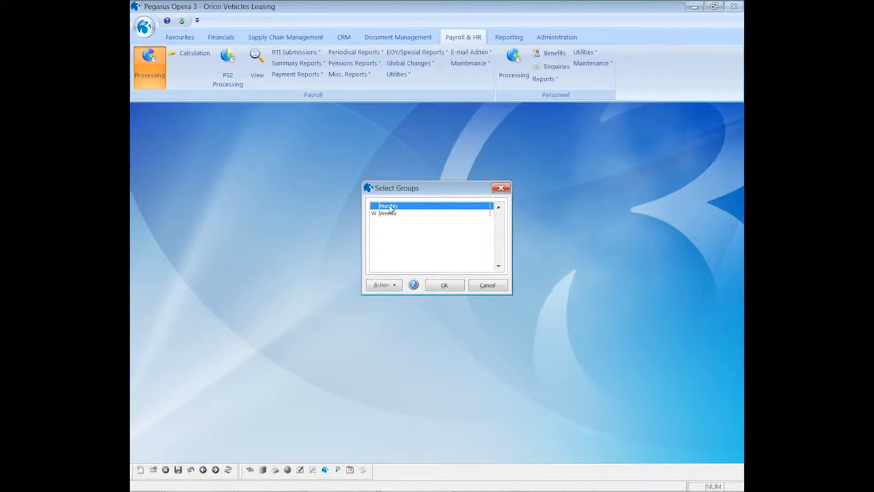
{"action": "left_click", "coordinate": [437, 287]}
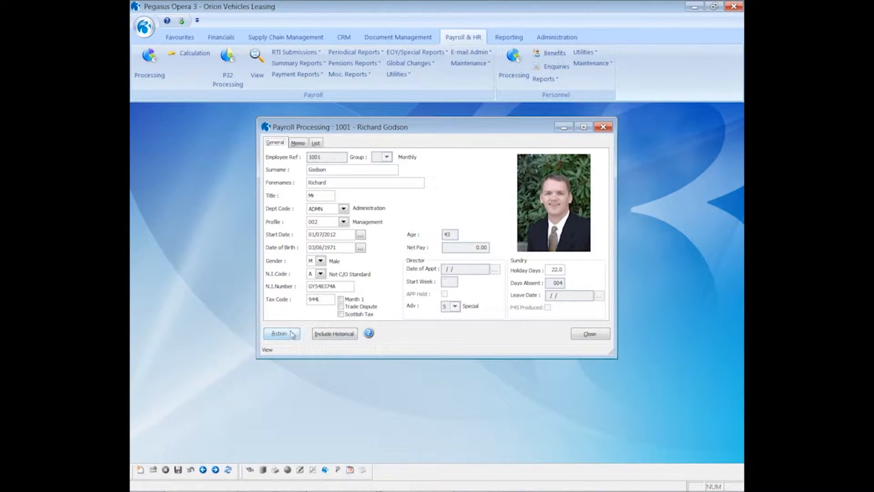
{"action": "left_click", "coordinate": [290, 334]}
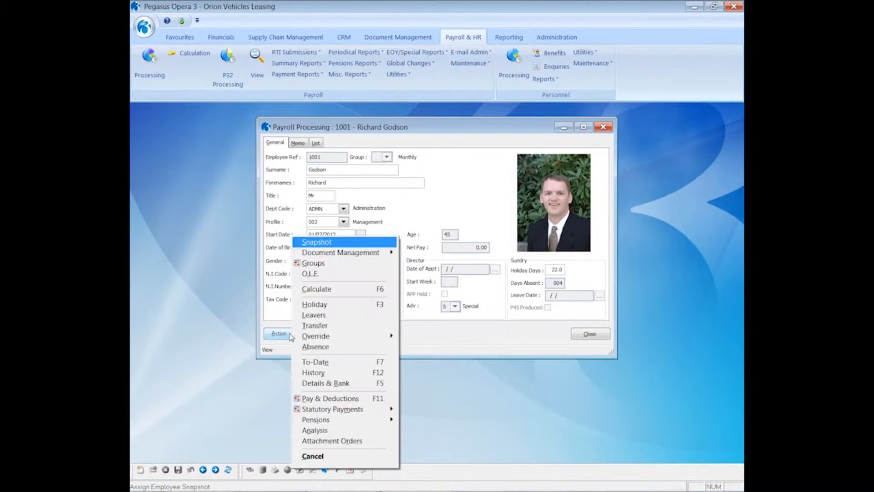
{"action": "left_click", "coordinate": [314, 386]}
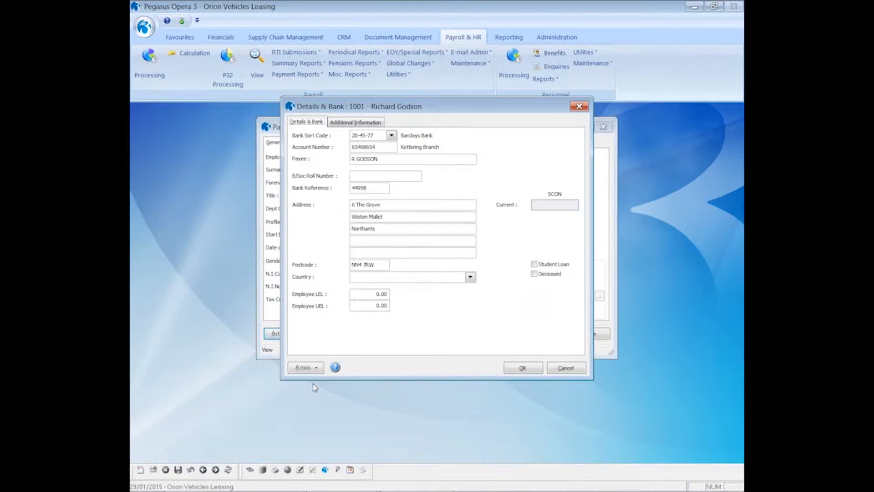
{"action": "left_click", "coordinate": [354, 125]}
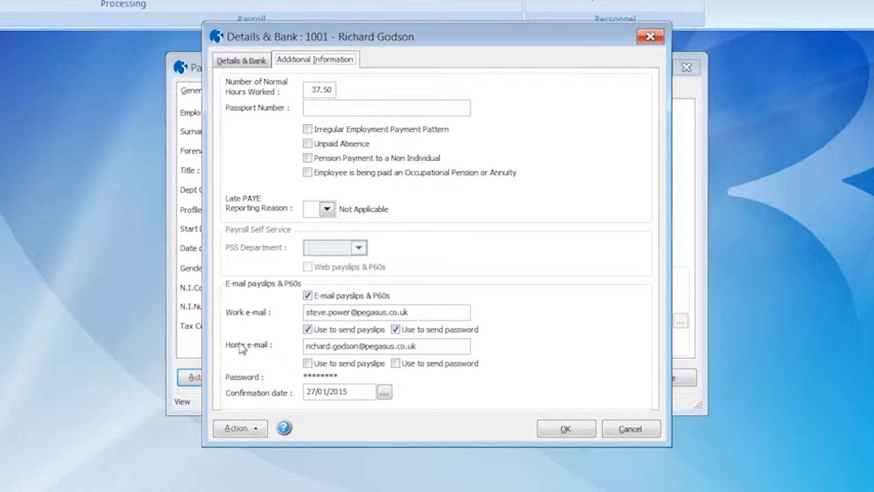
{"action": "left_click", "coordinate": [246, 431]}
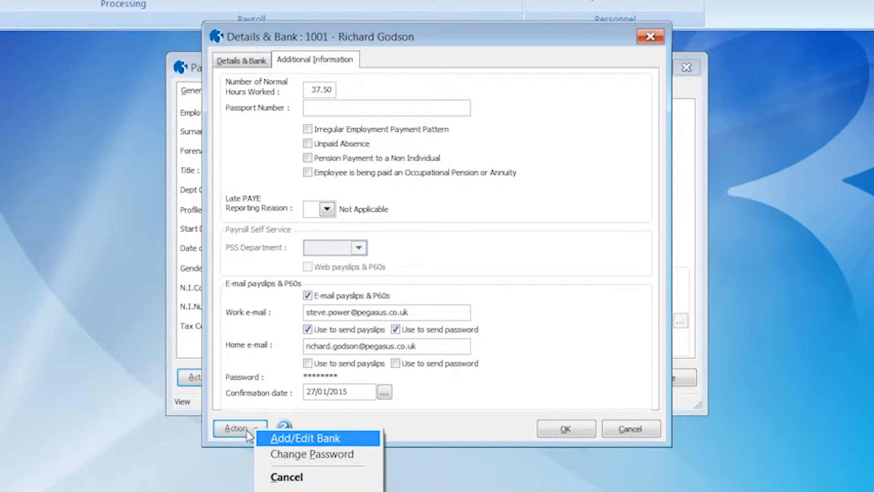
- Change the employee's e-payslip password, shown in plain text and confirmed, then save the Details & Bank record
{"action": "left_click", "coordinate": [289, 455]}
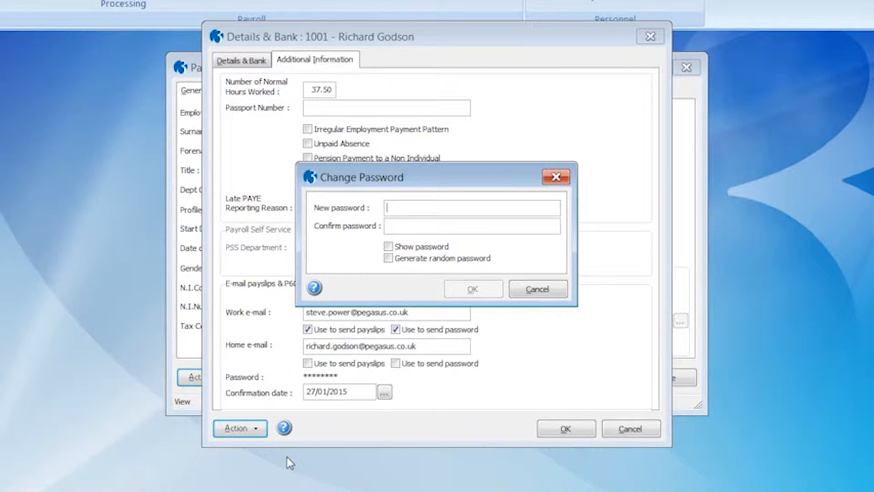
{"action": "left_click", "coordinate": [388, 247]}
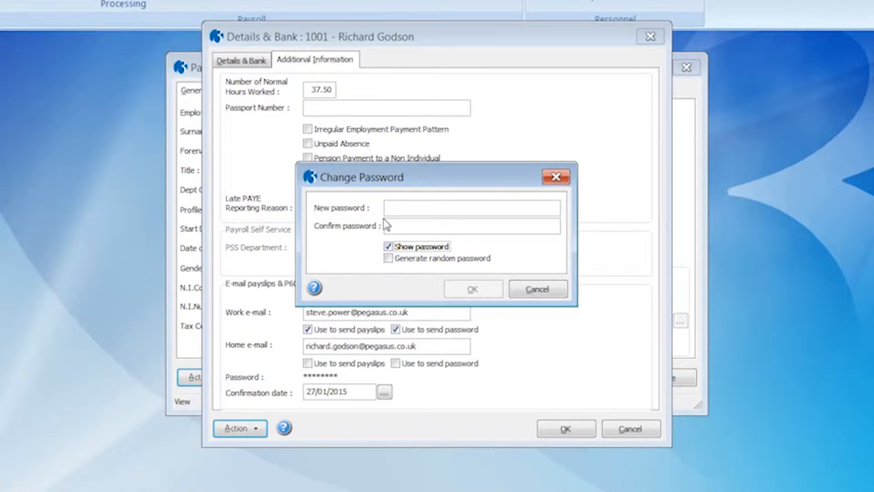
{"action": "left_click", "coordinate": [389, 207]}
{"action": "type", "text": "password"}
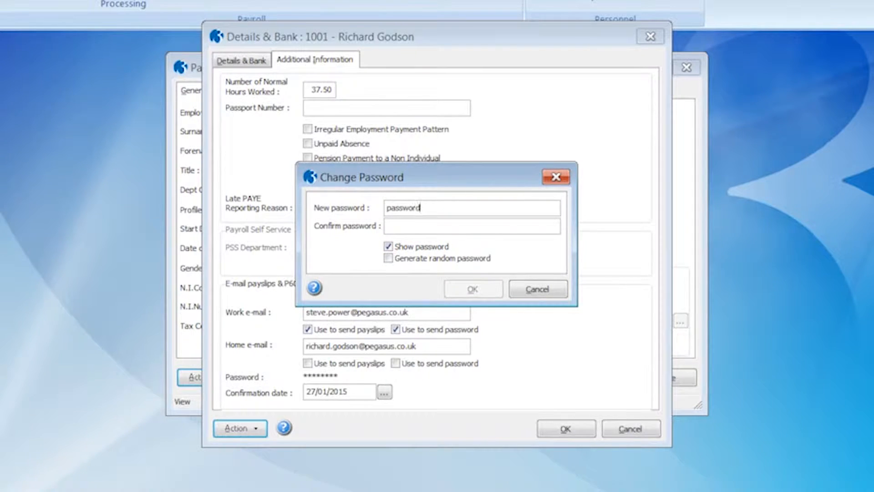
{"action": "key", "text": "Tab"}
{"action": "type", "text": "password"}
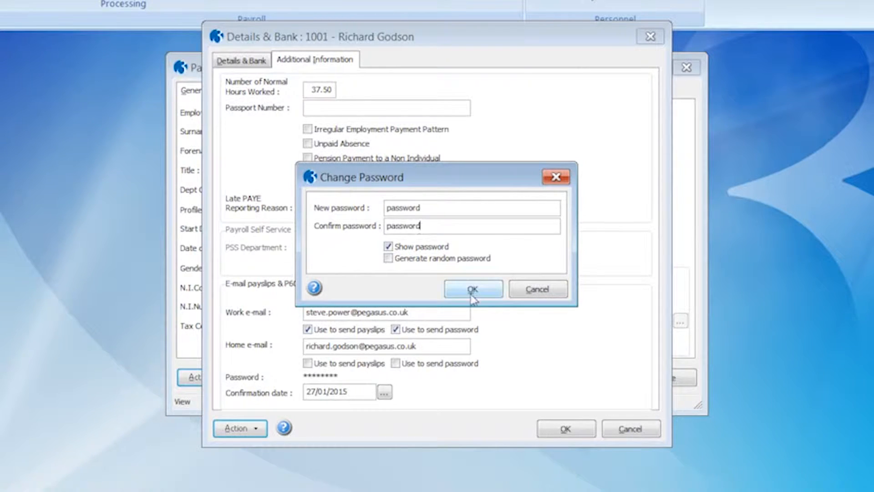
{"action": "left_click", "coordinate": [467, 291]}
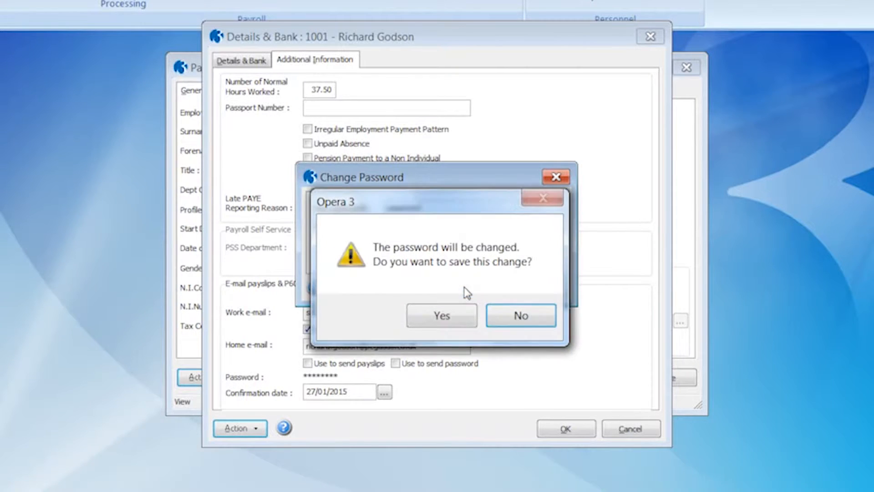
{"action": "left_click", "coordinate": [441, 318]}
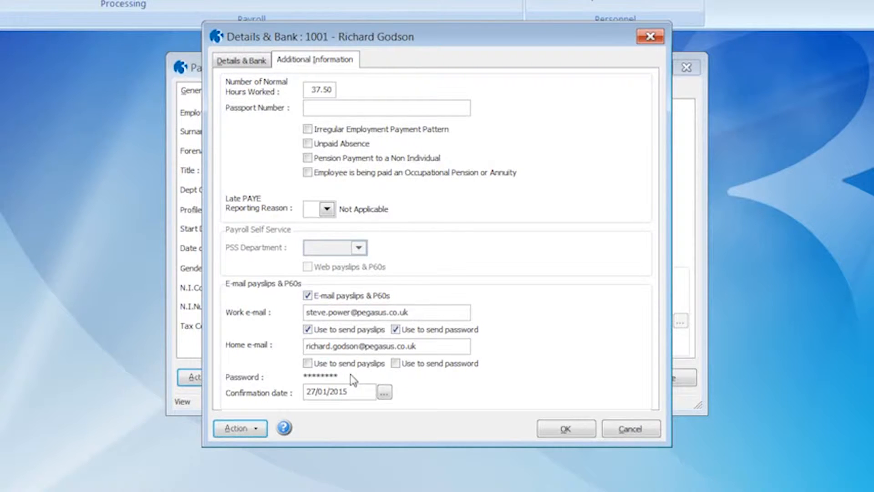
{"action": "left_click", "coordinate": [571, 428]}
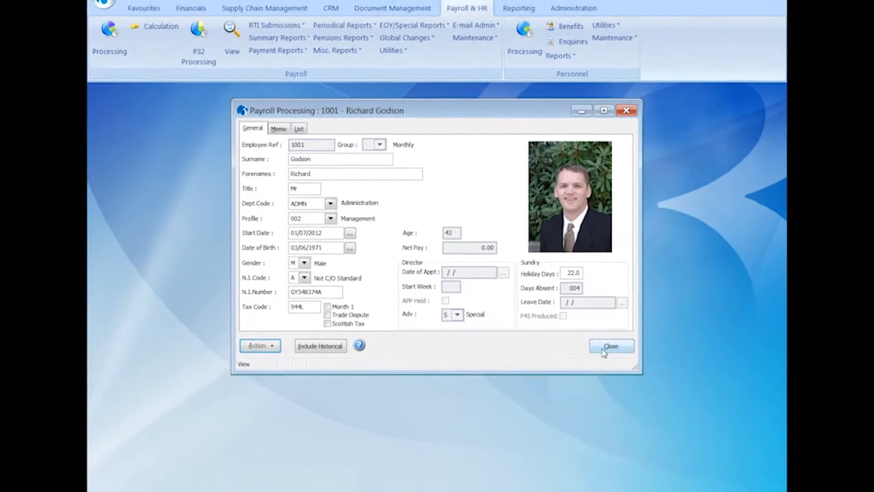
- Run Quick E-mail Setup for both Monthly and Weekly groups, all employees, choosing to enter e-mail details now
{"action": "left_click", "coordinate": [607, 347]}
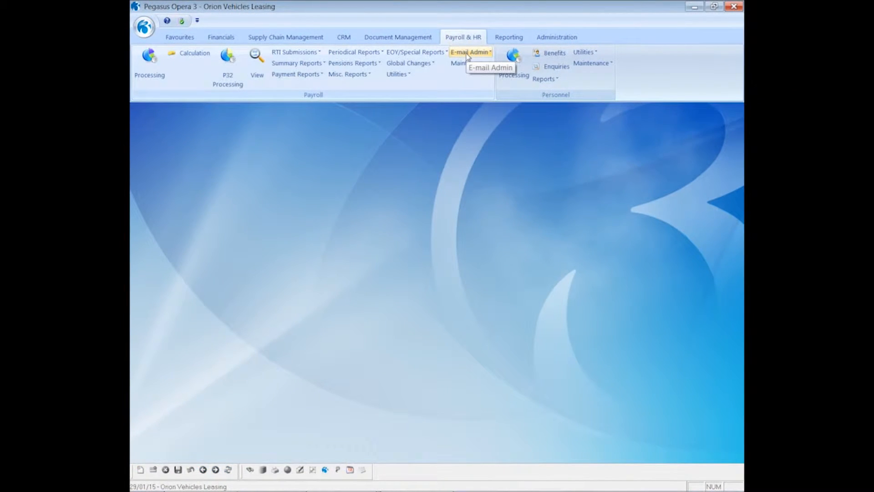
{"action": "left_click", "coordinate": [468, 53]}
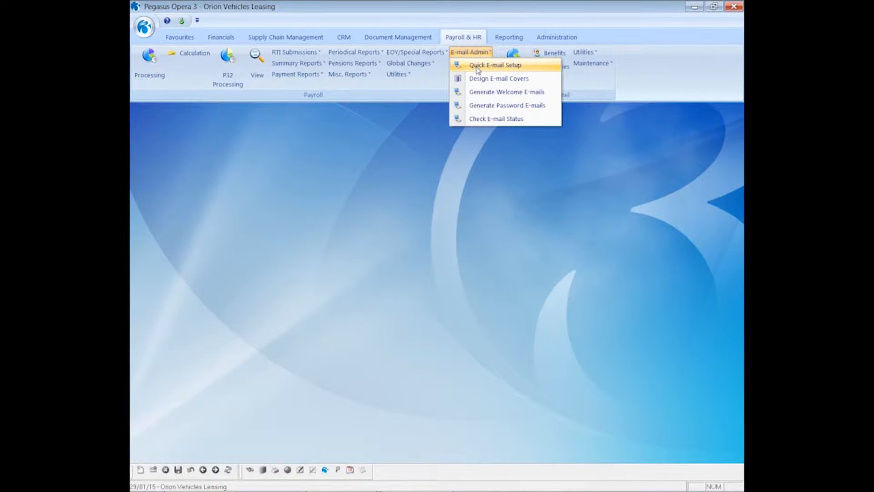
{"action": "left_click", "coordinate": [477, 69]}
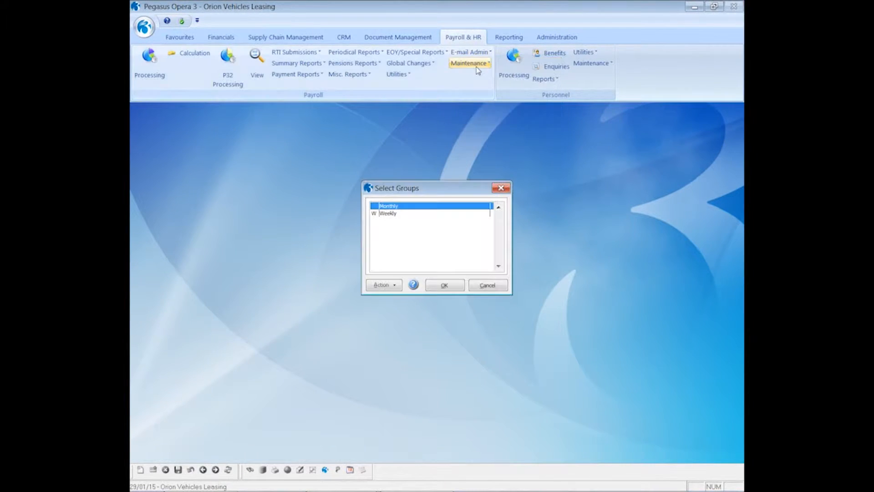
{"action": "left_click", "coordinate": [445, 215]}
{"action": "left_click", "coordinate": [444, 286]}
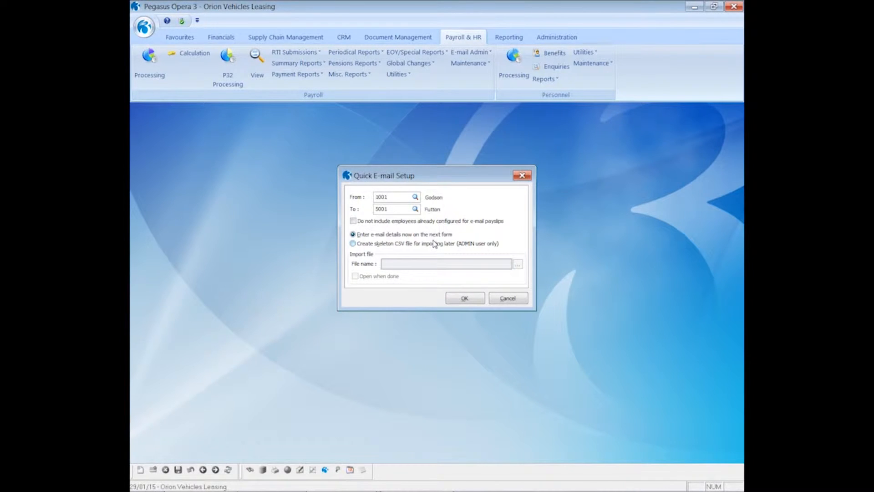
{"action": "left_click", "coordinate": [463, 298]}
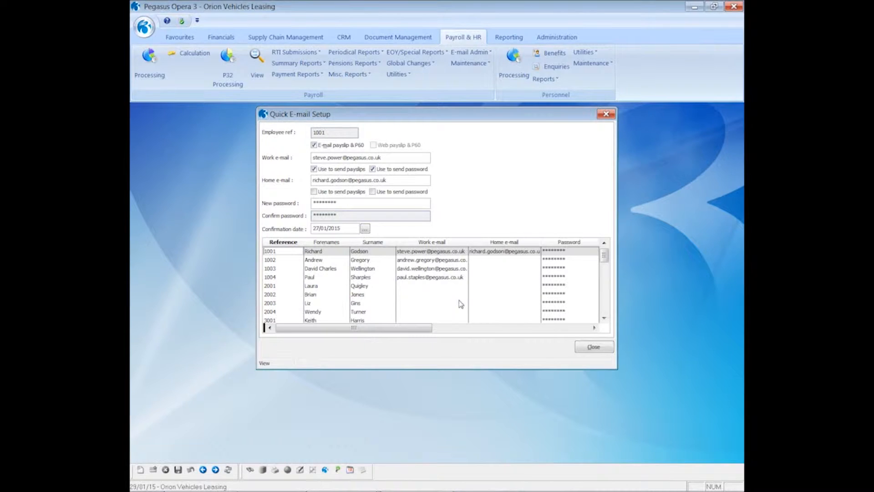
- Enable e-mailed payslips and P60s for employee 2001 with her work e-mail and a new password, then save
{"action": "left_click", "coordinate": [311, 285]}
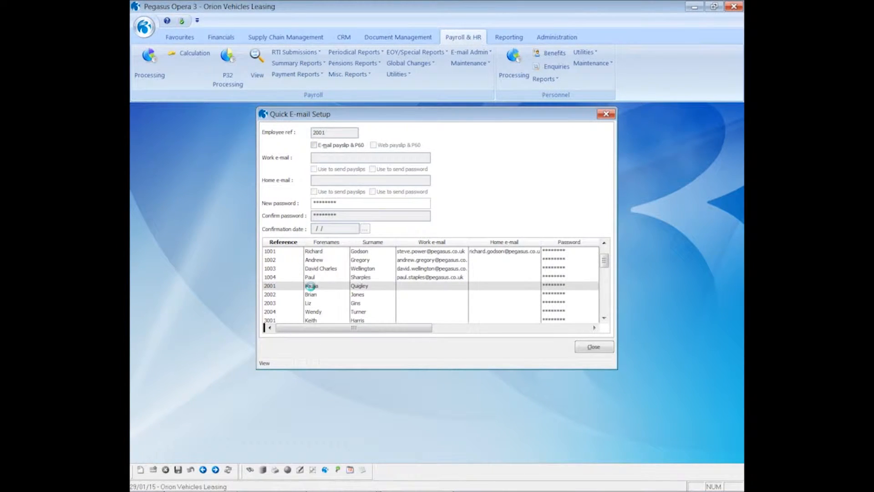
{"action": "left_click", "coordinate": [314, 146]}
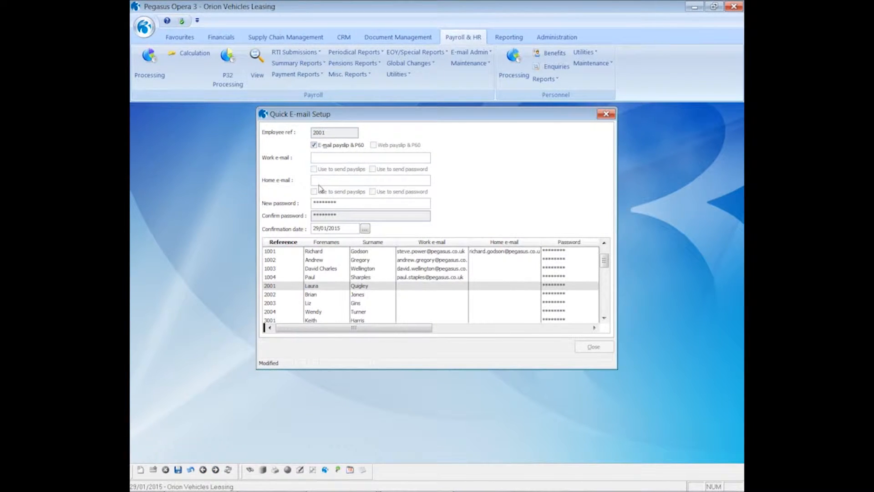
{"action": "left_click_drag", "start_coordinate": [342, 203], "coordinate": [310, 204]}
{"action": "type", "text": "pass"}
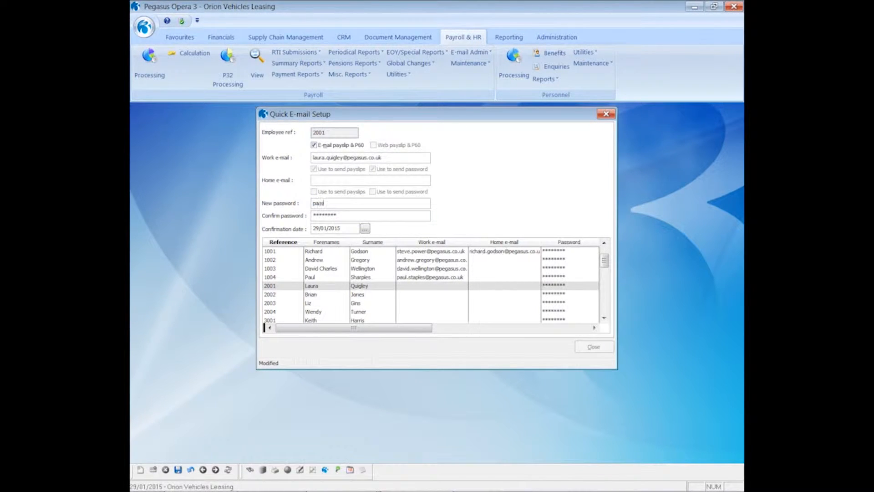
{"action": "type", "text": "word2"}
{"action": "key", "text": "Tab"}
{"action": "type", "text": "password2"}
{"action": "left_click", "coordinate": [178, 469]}
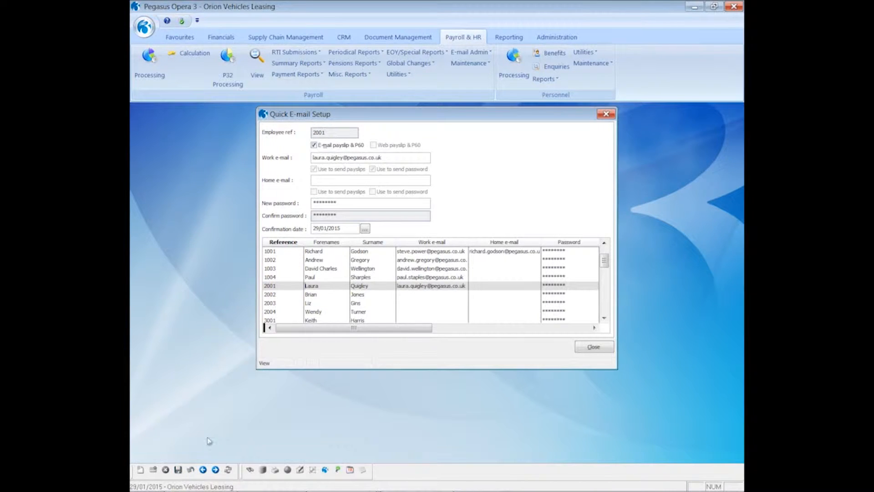
{"action": "left_click", "coordinate": [309, 295]}
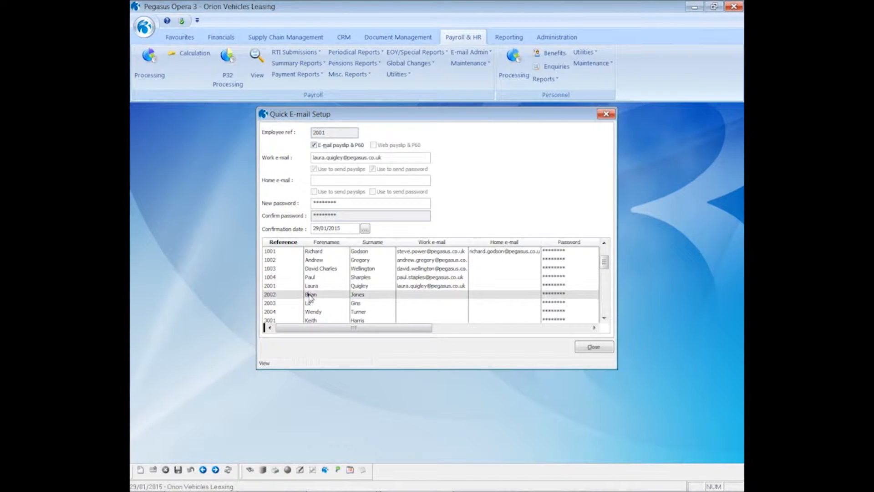
{"action": "double_click", "coordinate": [309, 295]}
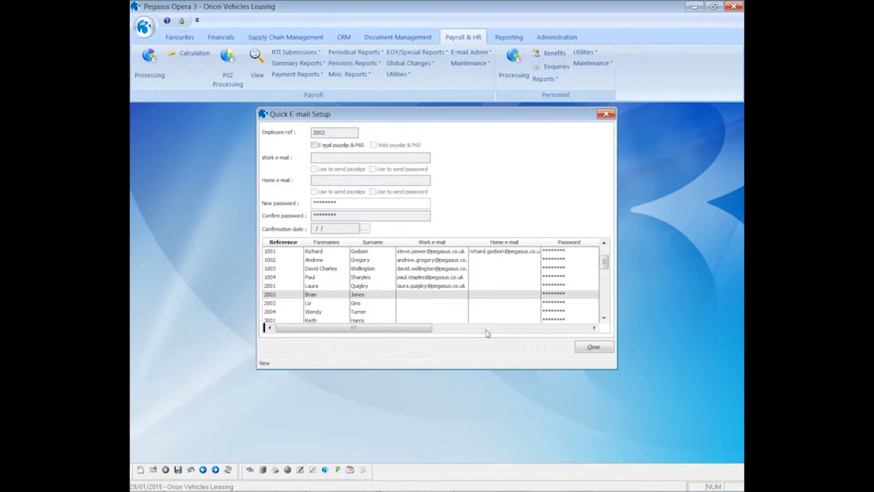
{"action": "left_click", "coordinate": [588, 348]}
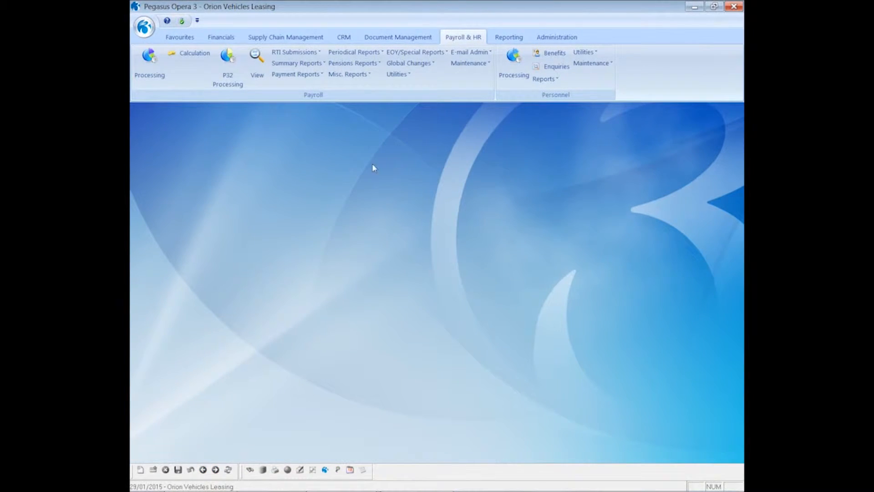
- Generate a skeleton CSV import file of employee e-mail details, set to open once created
{"action": "left_click", "coordinate": [461, 54]}
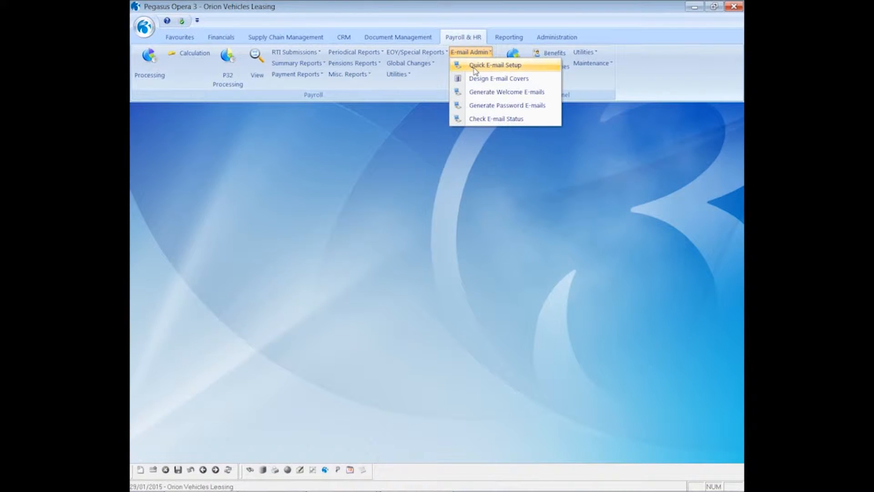
{"action": "left_click", "coordinate": [475, 67]}
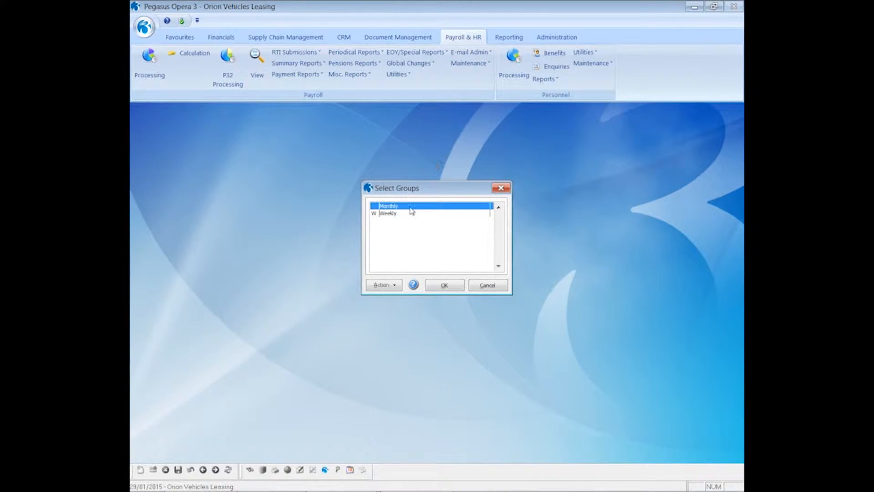
{"action": "left_click", "coordinate": [437, 286]}
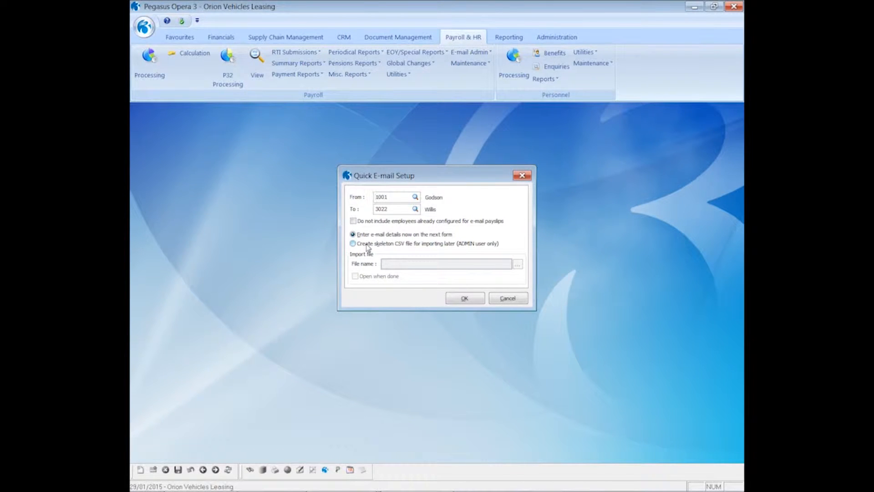
{"action": "left_click", "coordinate": [367, 246]}
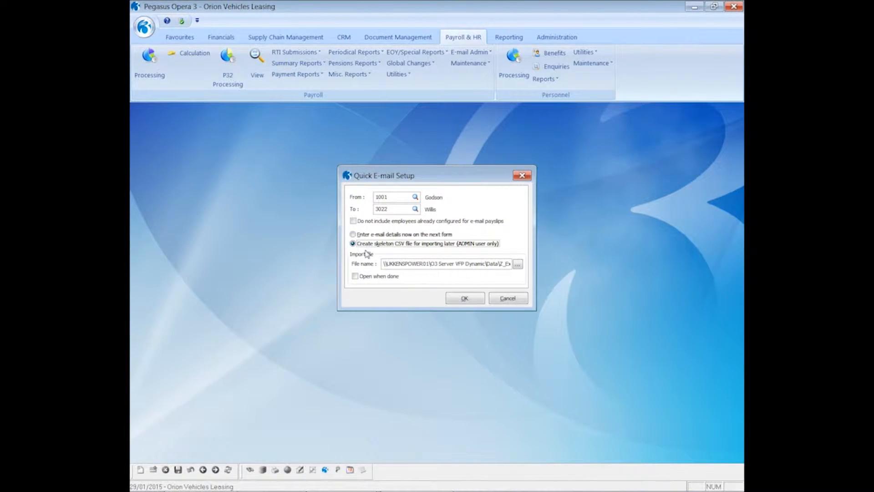
{"action": "left_click", "coordinate": [355, 276]}
{"action": "left_click", "coordinate": [461, 298]}
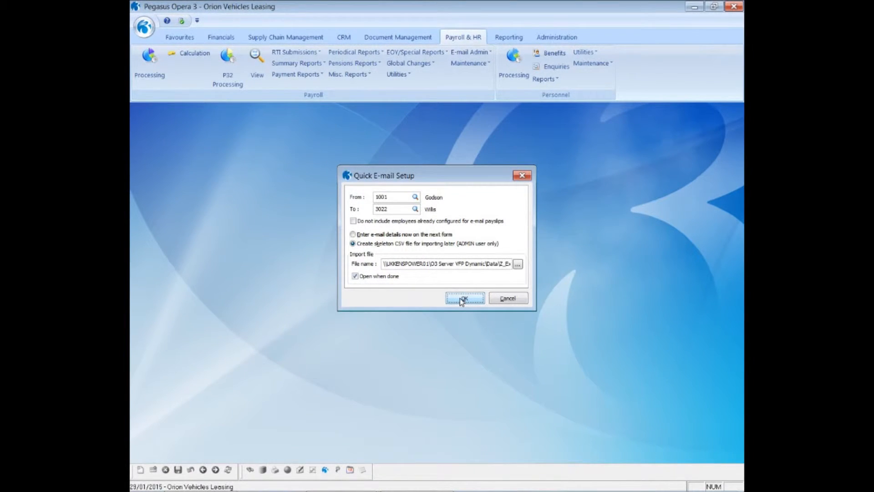
{"action": "left_click", "coordinate": [528, 306]}
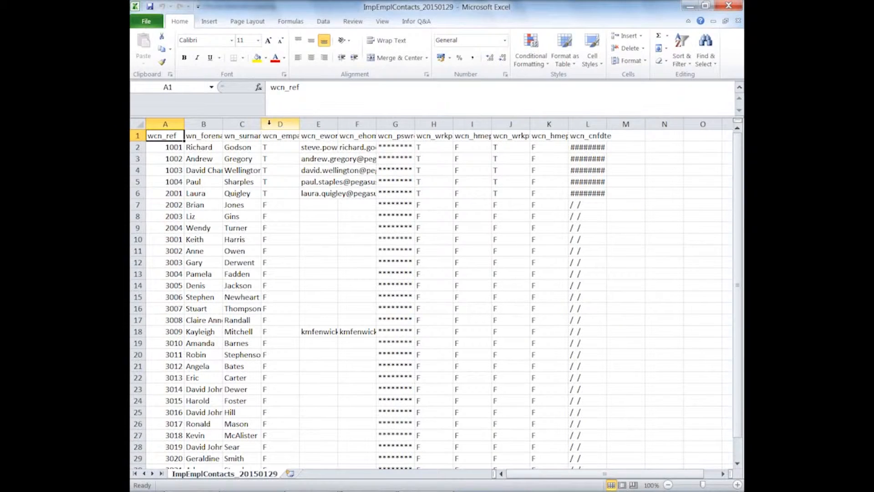
- Widen columns C and E, enter an employee's work e-mail in E7, then close Excel without saving
{"action": "left_click_drag", "start_coordinate": [261, 123], "coordinate": [298, 124]}
{"action": "left_click_drag", "start_coordinate": [376, 124], "coordinate": [598, 124]}
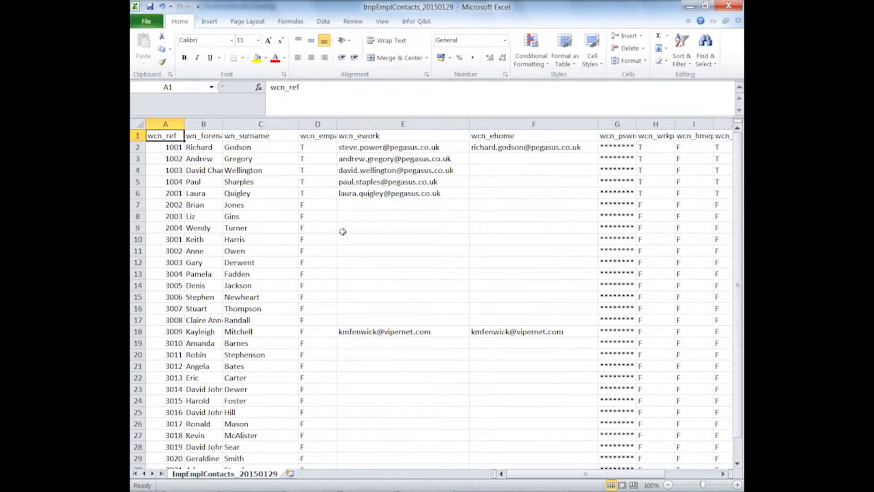
{"action": "left_click", "coordinate": [346, 206]}
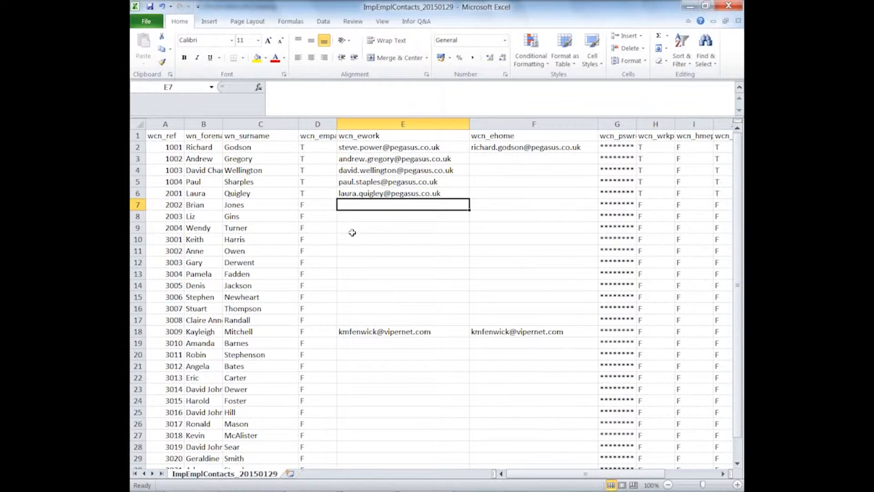
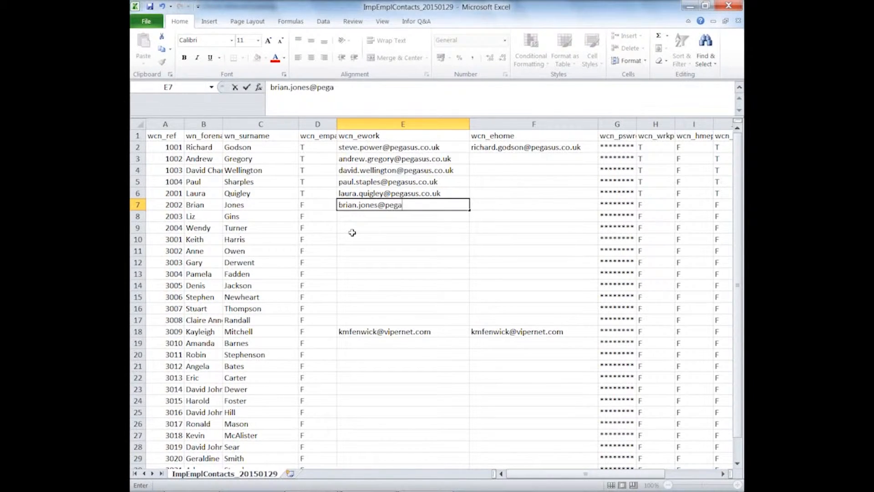
{"action": "key", "text": "Return"}
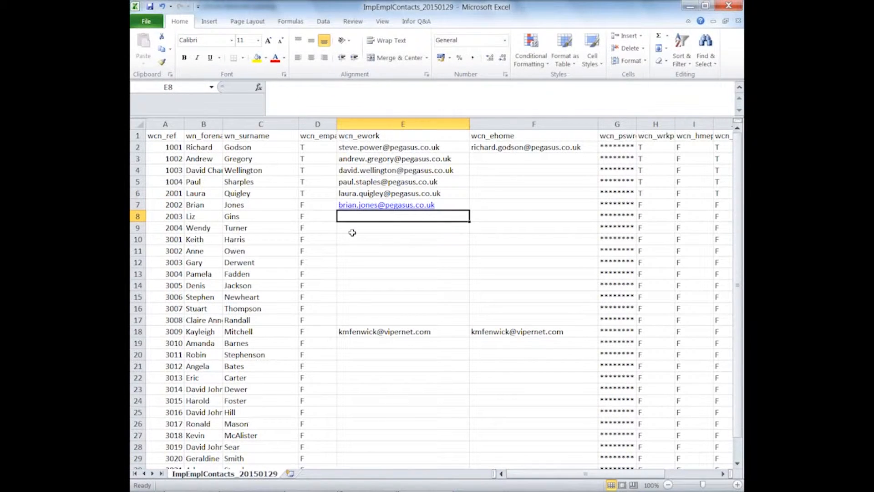
{"action": "type", "text": "liz."}
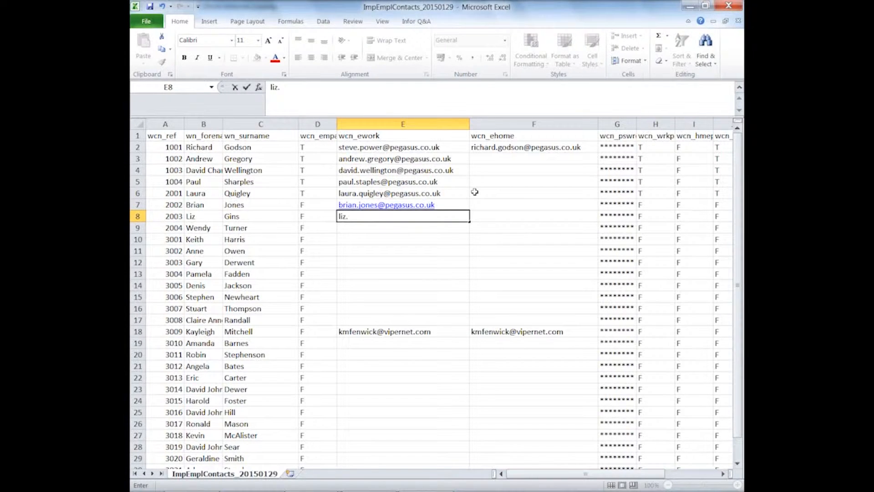
{"action": "left_click", "coordinate": [728, 6]}
{"action": "left_click", "coordinate": [438, 266]}
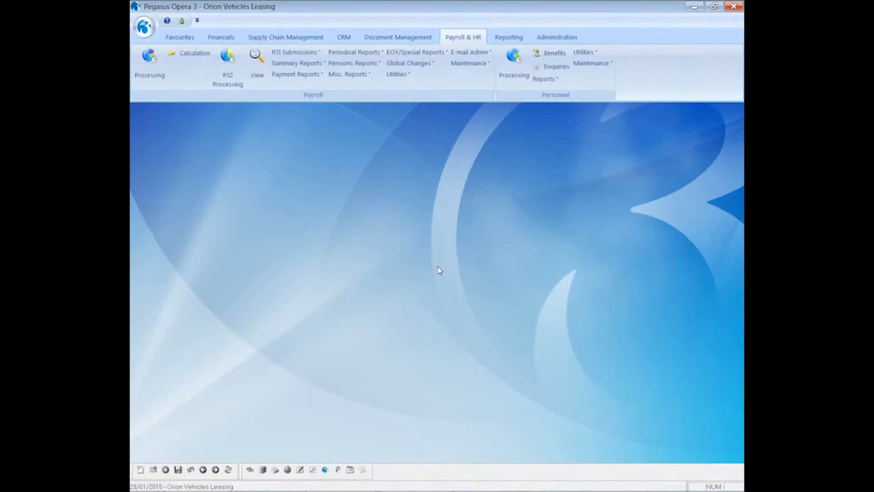
{"action": "left_click", "coordinate": [543, 39]}
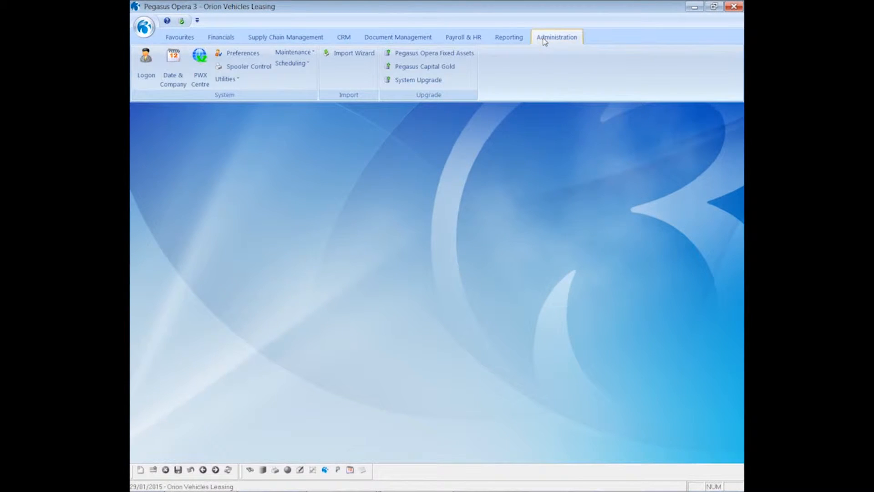
{"action": "left_click", "coordinate": [337, 61]}
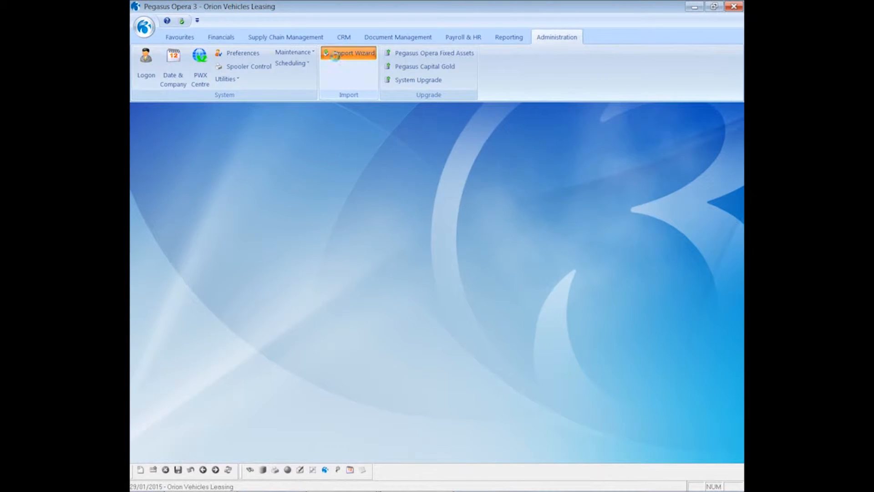
{"action": "left_click", "coordinate": [483, 336]}
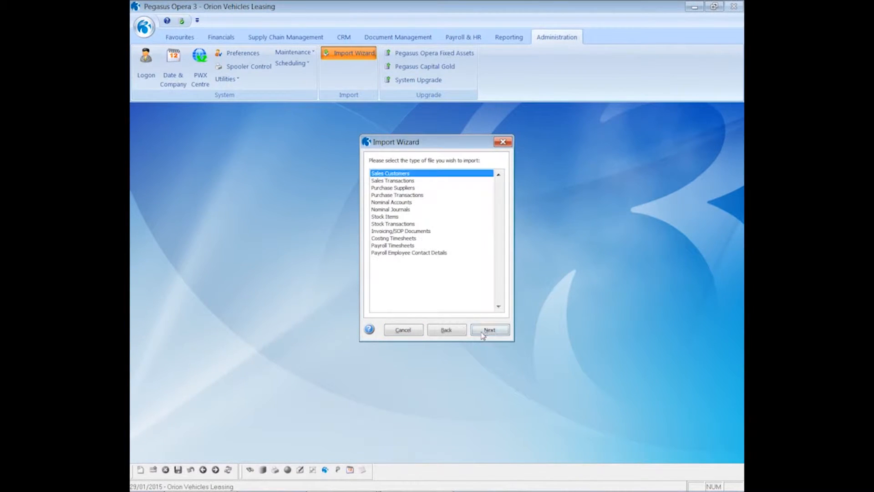
{"action": "left_click", "coordinate": [398, 253]}
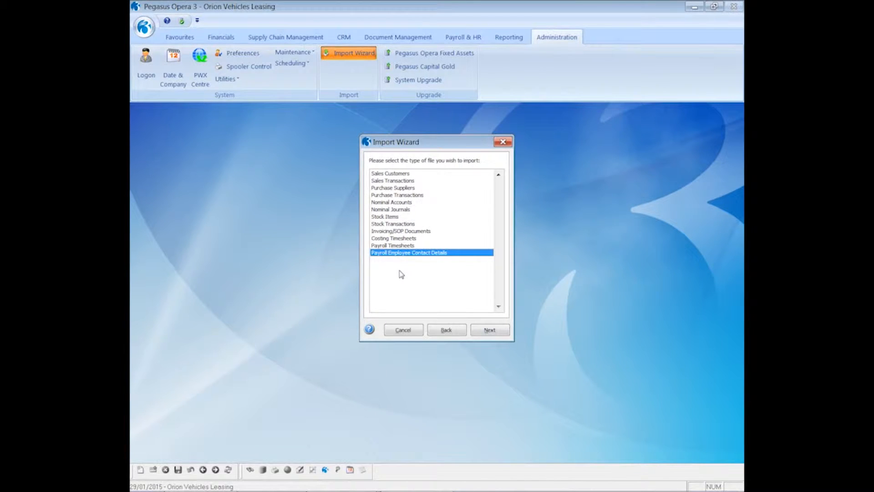
{"action": "left_click", "coordinate": [490, 330]}
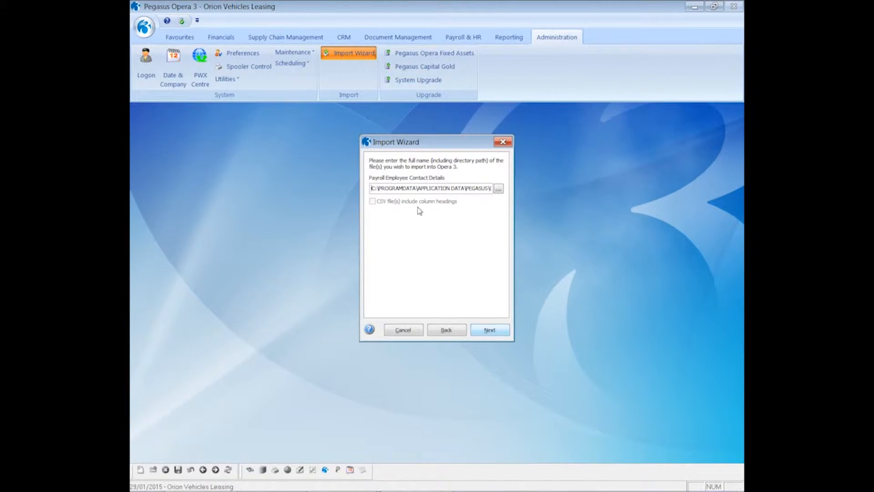
{"action": "left_click", "coordinate": [404, 330]}
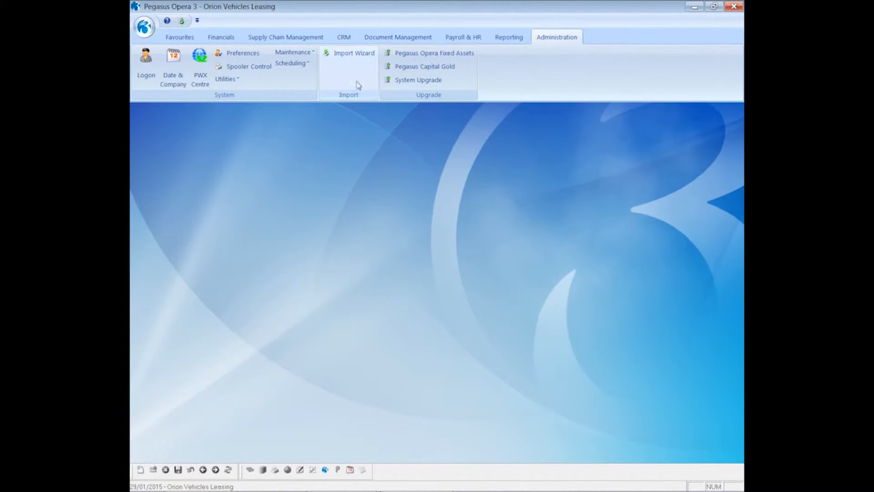
{"action": "left_click", "coordinate": [452, 37]}
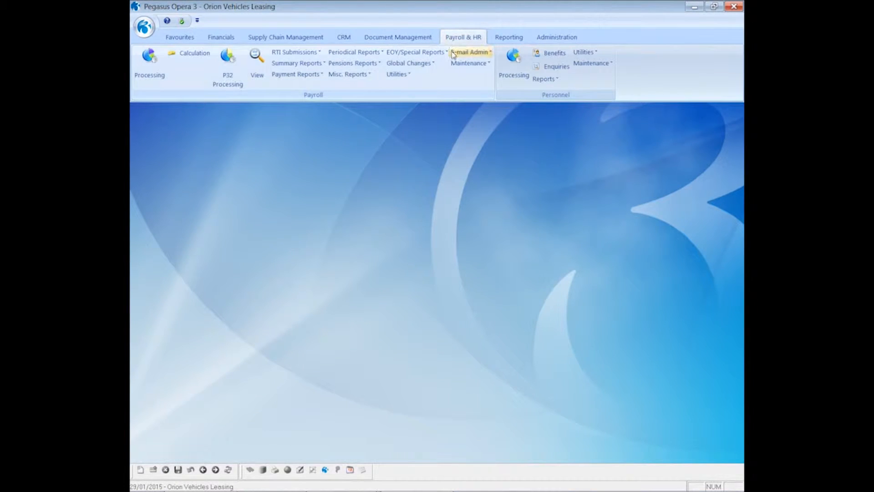
{"action": "left_click", "coordinate": [453, 52]}
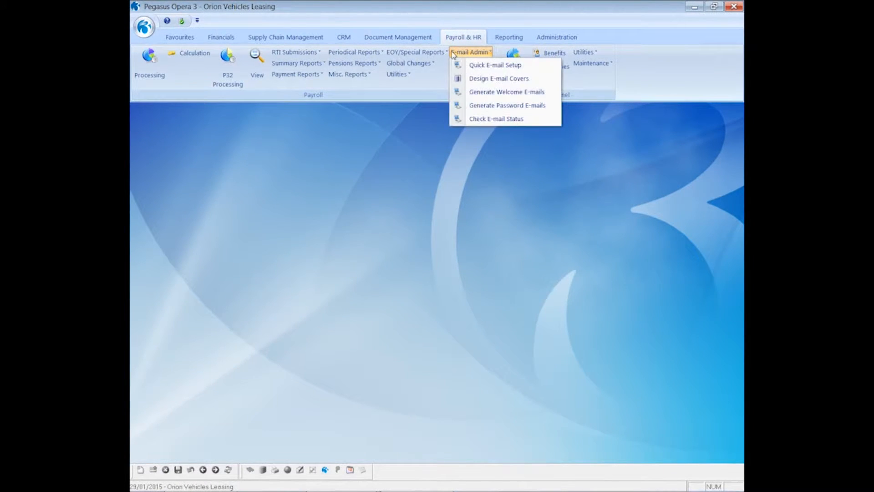
{"action": "left_click", "coordinate": [479, 79]}
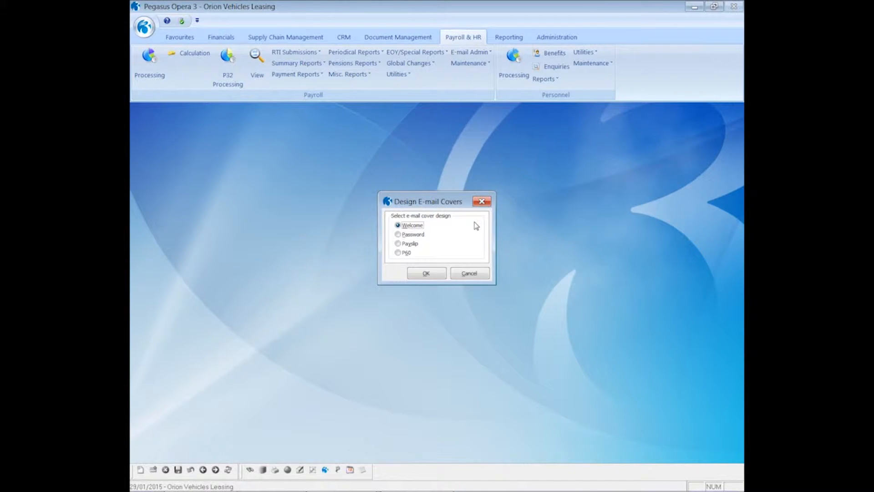
{"action": "left_click", "coordinate": [424, 273]}
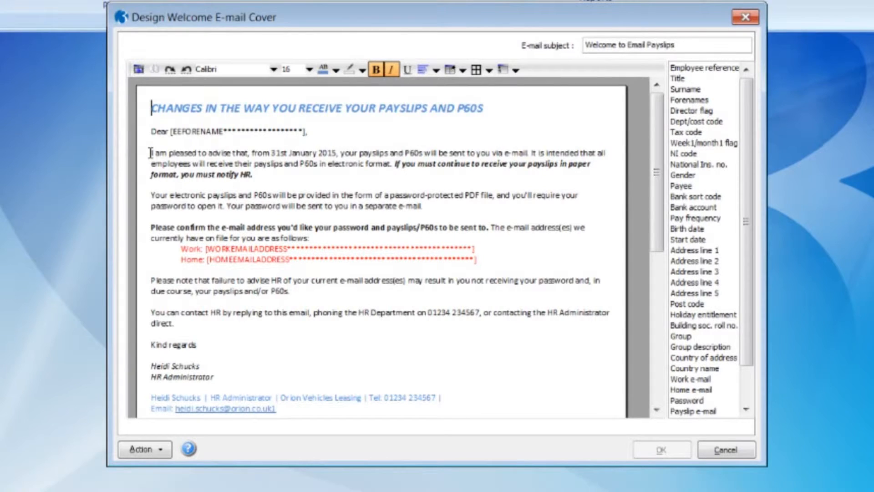
{"action": "left_click_drag", "start_coordinate": [151, 152], "coordinate": [491, 153]}
{"action": "left_click_drag", "start_coordinate": [657, 240], "coordinate": [655, 189]}
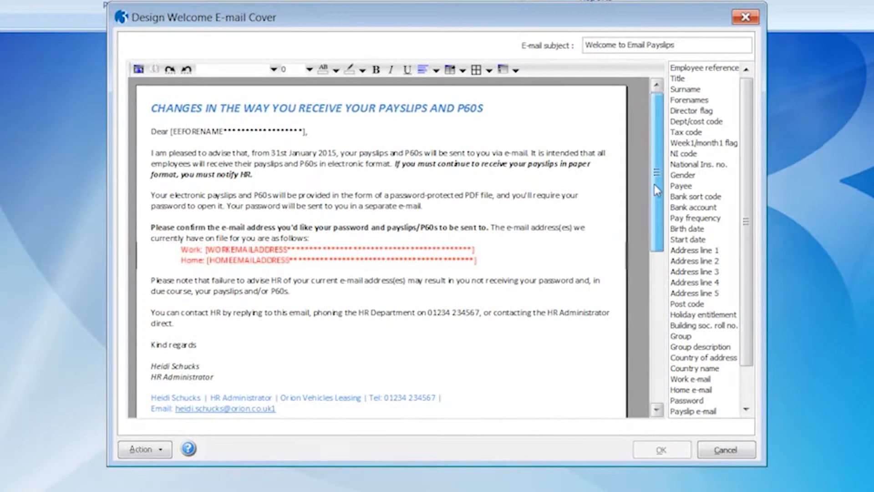
{"action": "left_click", "coordinate": [724, 450]}
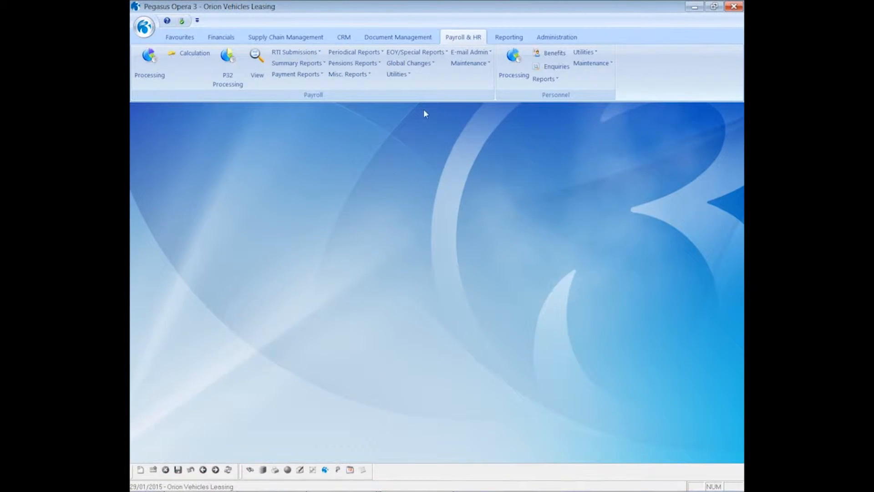
{"action": "left_click", "coordinate": [462, 53]}
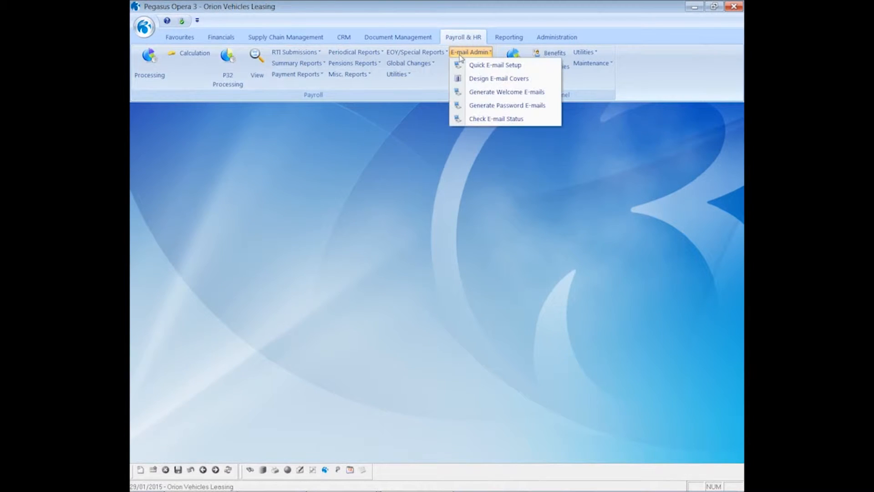
{"action": "left_click", "coordinate": [472, 79]}
{"action": "left_click", "coordinate": [413, 235]}
{"action": "left_click", "coordinate": [426, 273]}
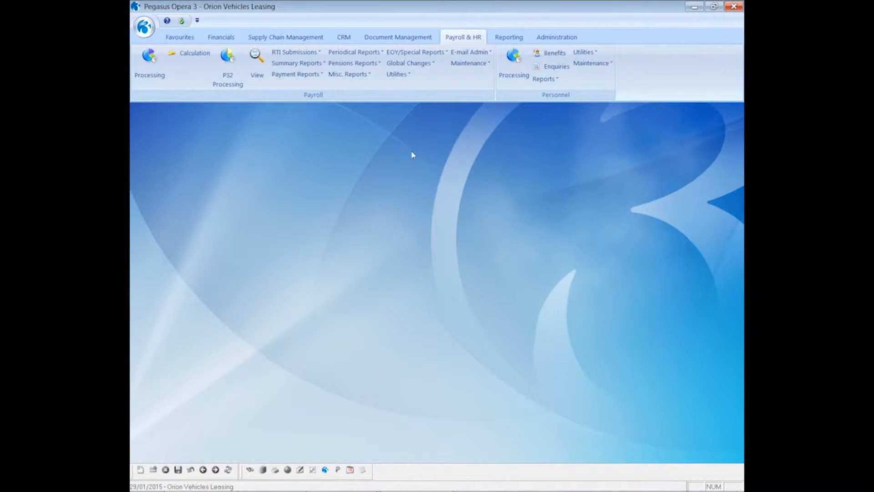
{"action": "left_click", "coordinate": [469, 52]}
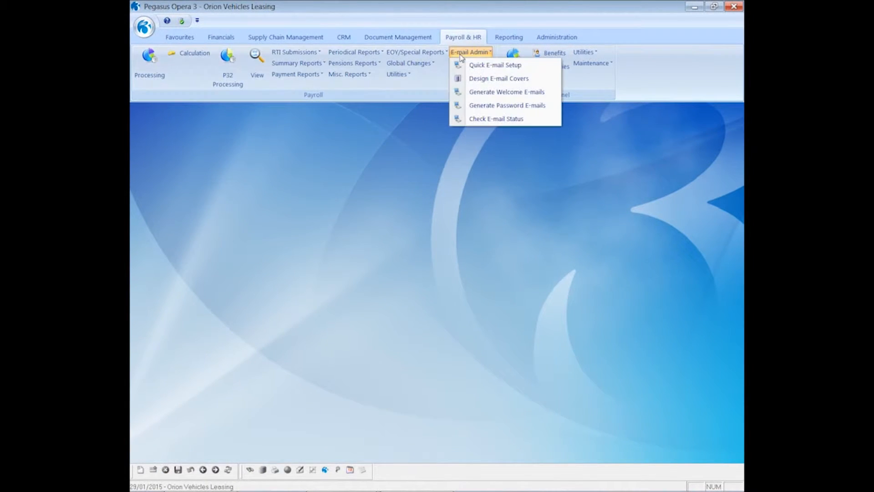
{"action": "left_click", "coordinate": [473, 81]}
{"action": "left_click", "coordinate": [412, 244]}
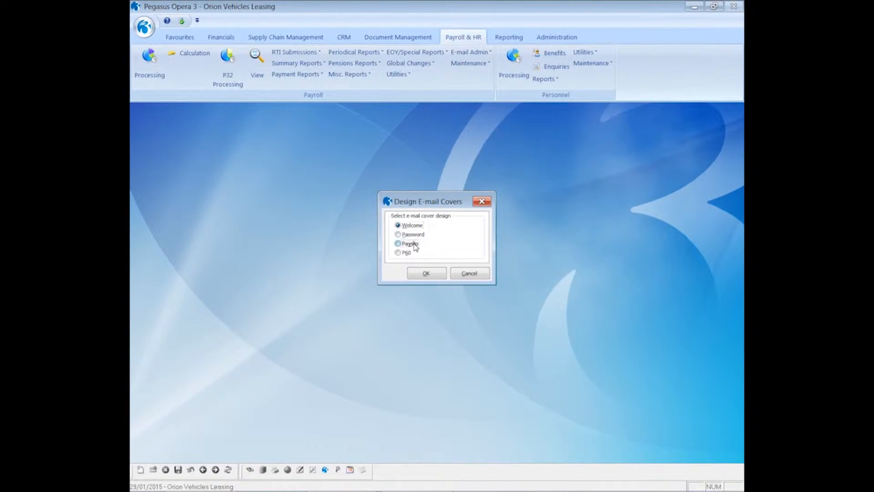
{"action": "left_click", "coordinate": [421, 274]}
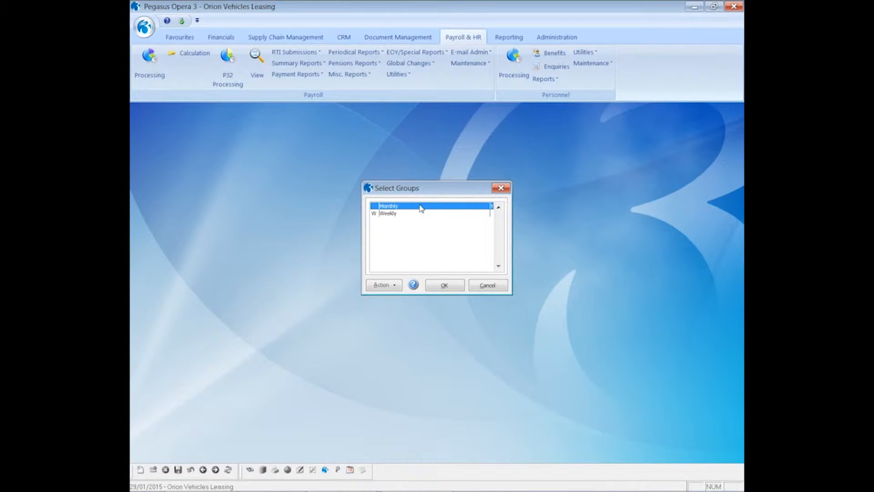
{"action": "left_click", "coordinate": [438, 285]}
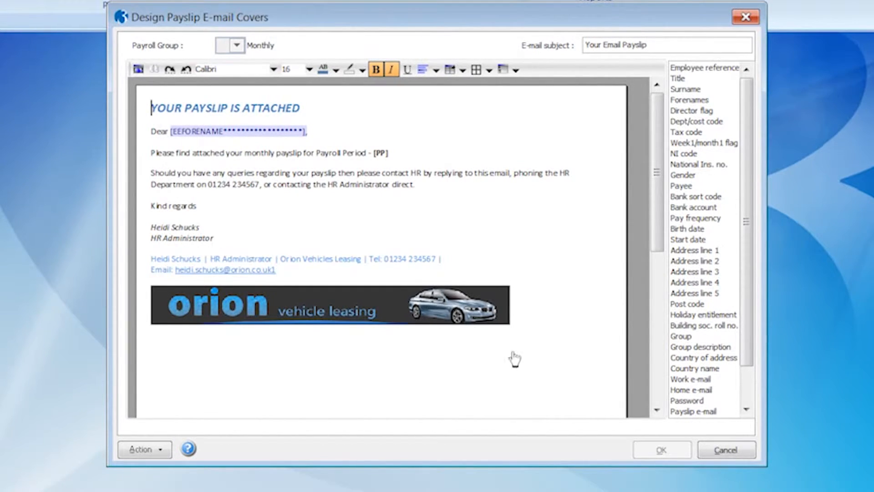
{"action": "left_click", "coordinate": [726, 450]}
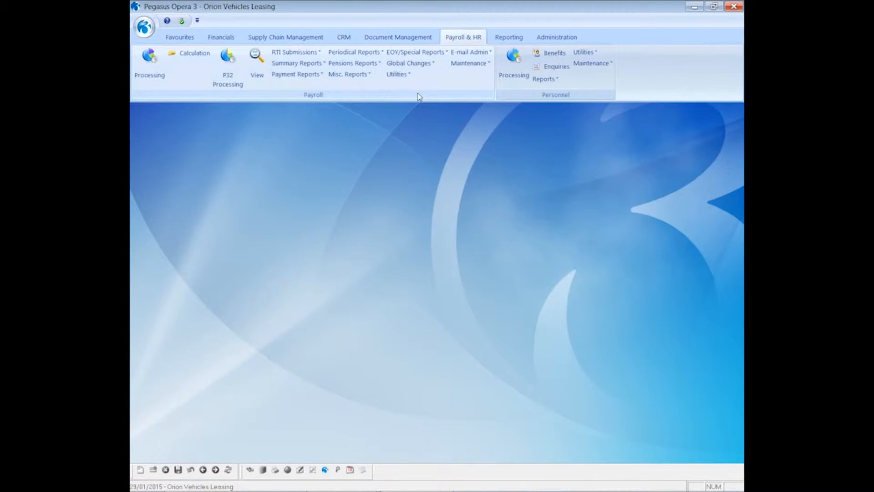
{"action": "left_click", "coordinate": [469, 52]}
{"action": "left_click", "coordinate": [472, 79]}
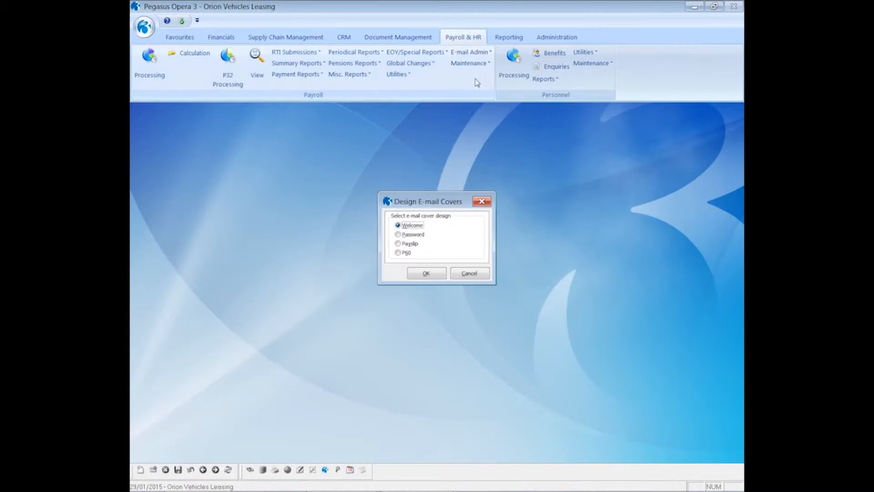
{"action": "left_click", "coordinate": [407, 254]}
{"action": "left_click", "coordinate": [419, 275]}
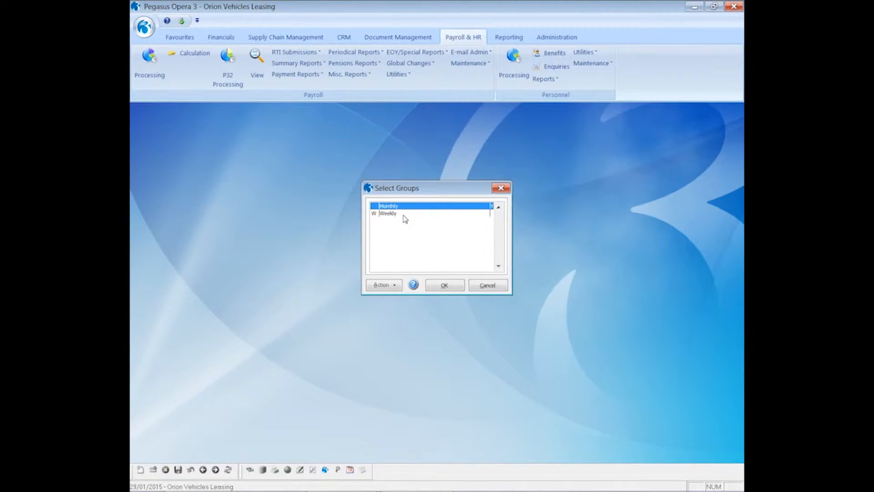
{"action": "left_click", "coordinate": [443, 285]}
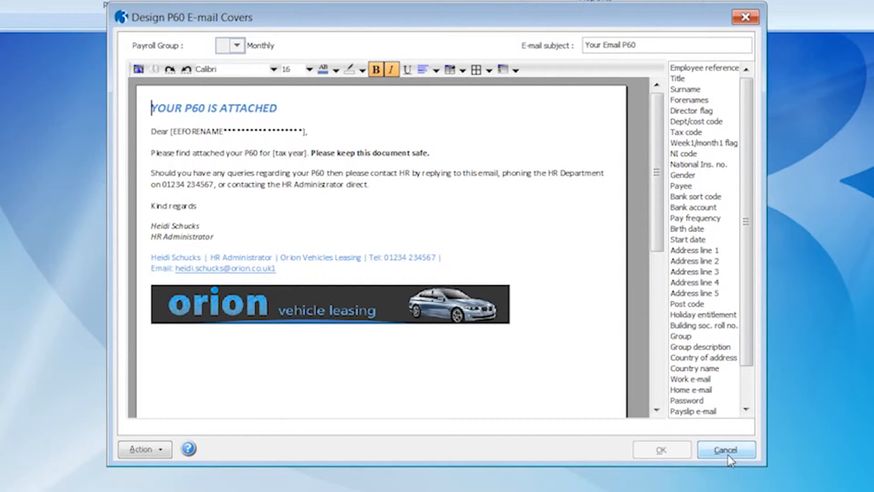
{"action": "left_click", "coordinate": [728, 457]}
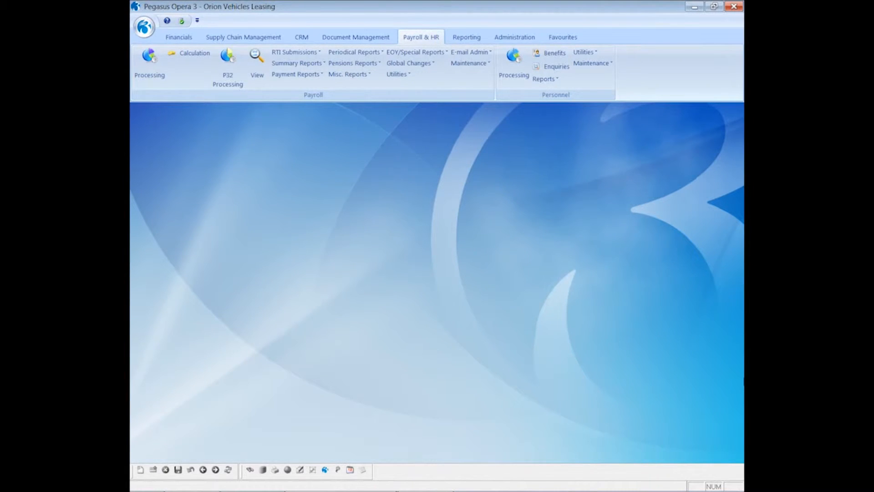
- Start Generate Welcome E-mails for the Monthly pay group only
{"action": "left_click", "coordinate": [470, 51]}
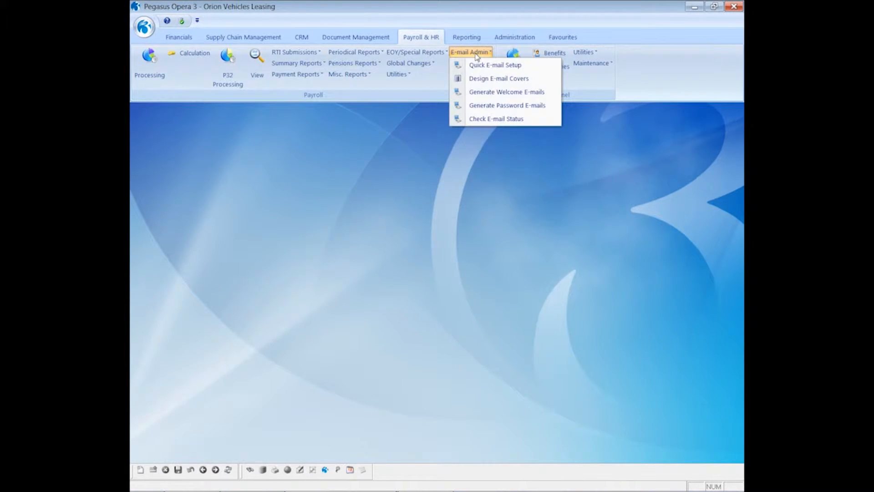
{"action": "left_click", "coordinate": [490, 93]}
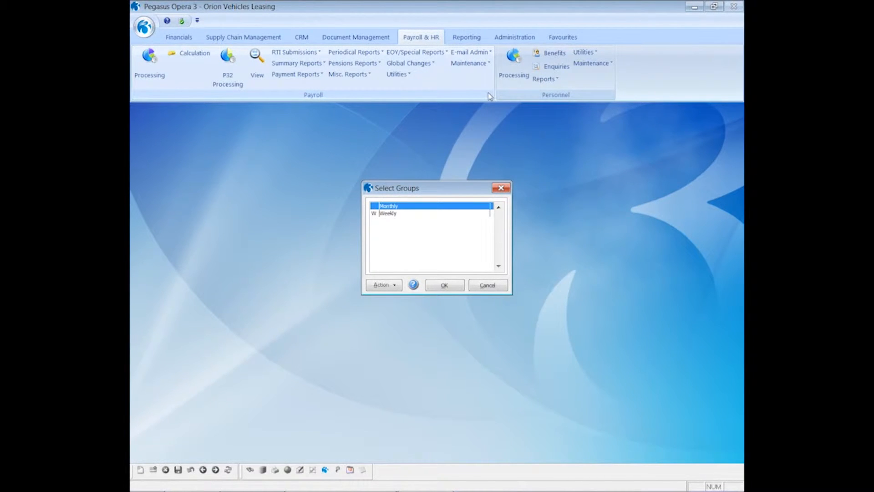
{"action": "double_click", "coordinate": [414, 206]}
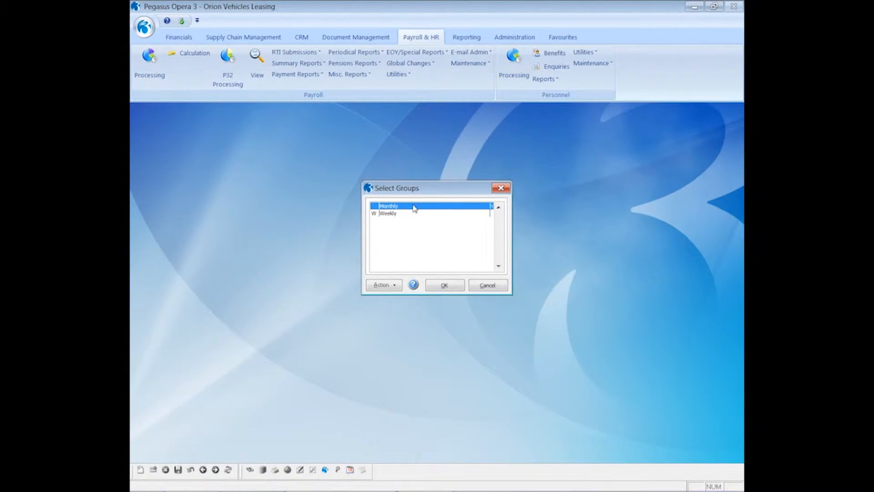
{"action": "left_click", "coordinate": [441, 287]}
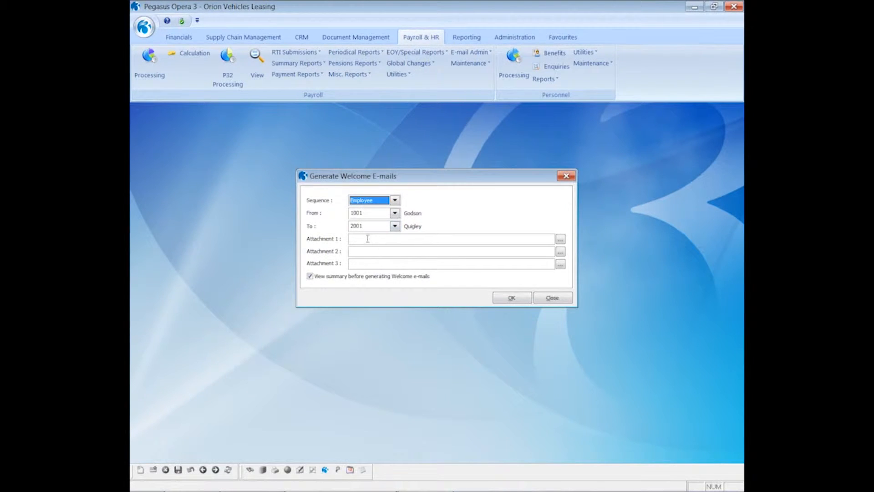
- Attach EmailPayslipsPolicyDocument_010115 and ContractOfEmployment_010115 PDFs as attachments 1 and 2
{"action": "left_click", "coordinate": [560, 239]}
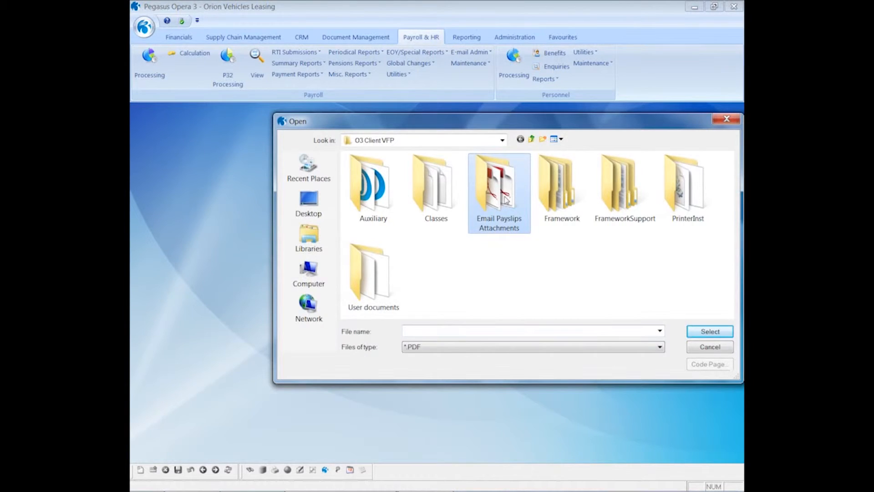
{"action": "double_click", "coordinate": [506, 199]}
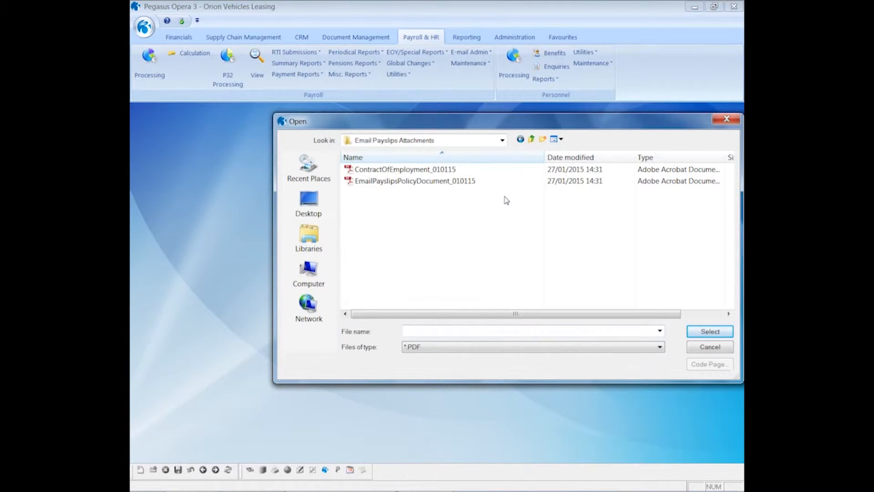
{"action": "left_click", "coordinate": [413, 182]}
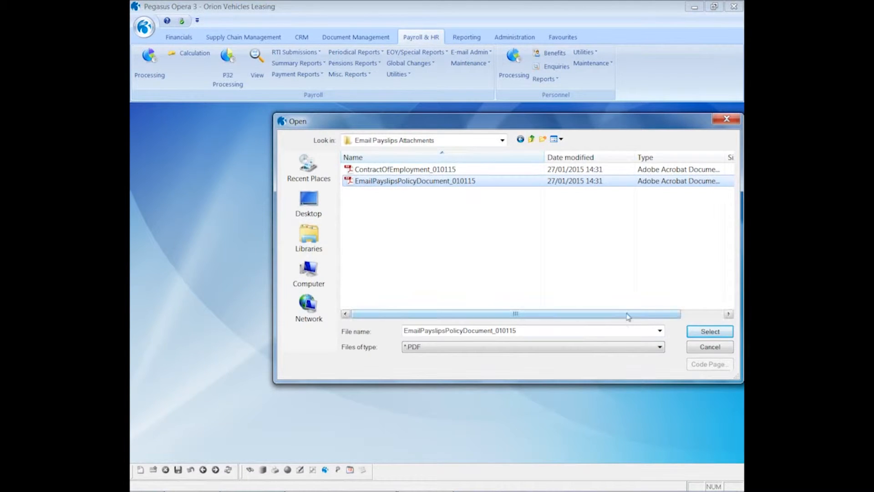
{"action": "left_click", "coordinate": [695, 332]}
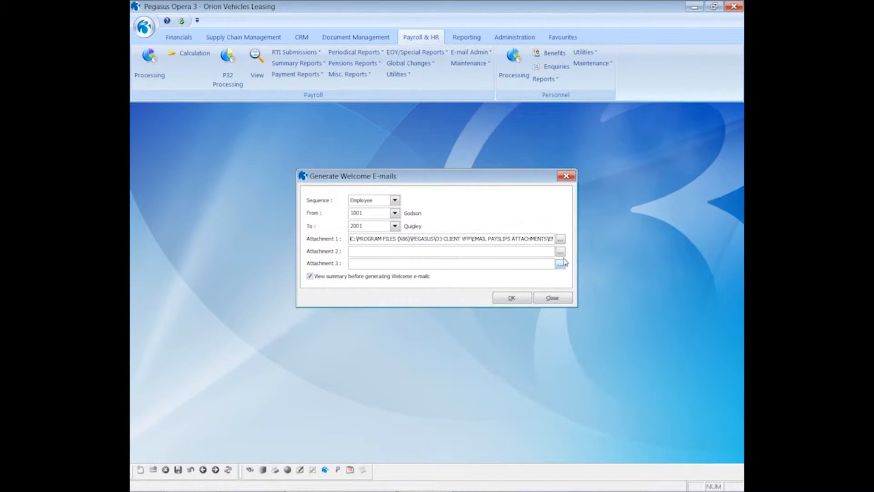
{"action": "left_click", "coordinate": [561, 251]}
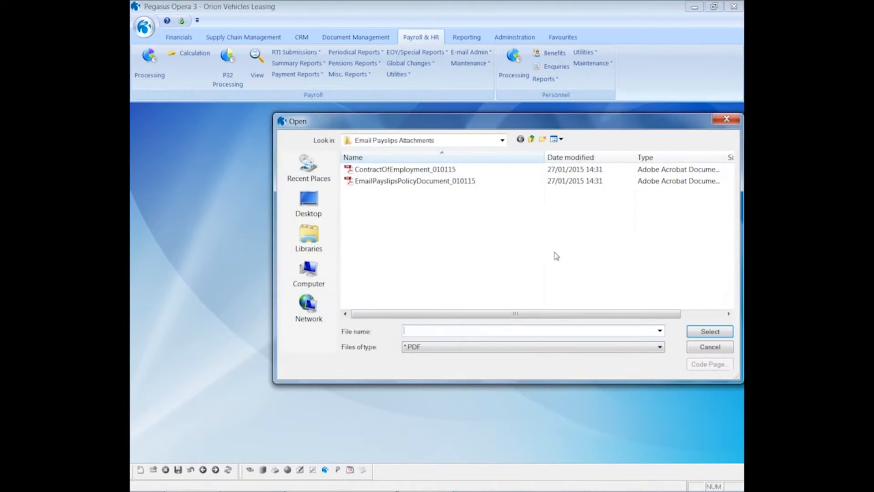
{"action": "double_click", "coordinate": [416, 171]}
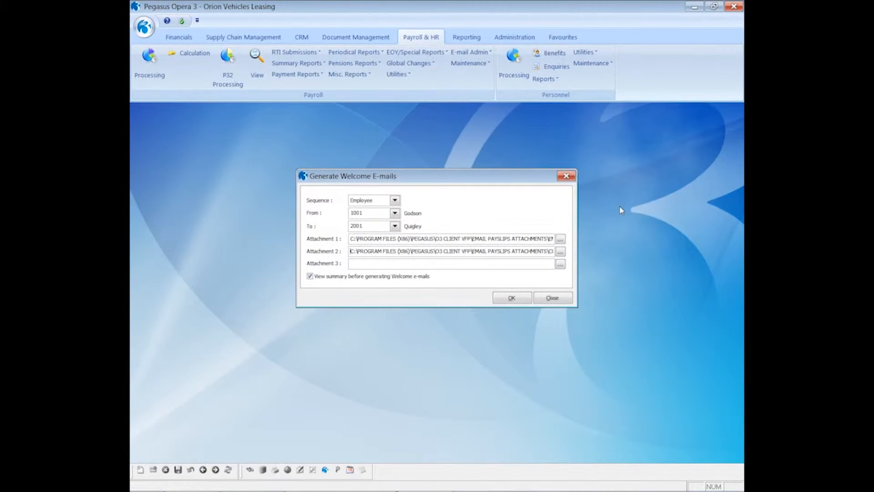
- Preview the welcome e-mails summary on screen, then confirm generating them
{"action": "left_click", "coordinate": [504, 299]}
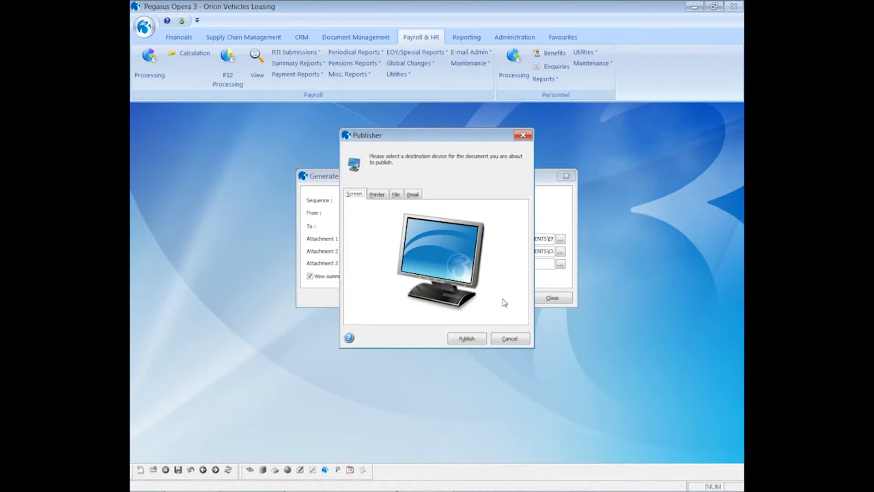
{"action": "left_click", "coordinate": [473, 340]}
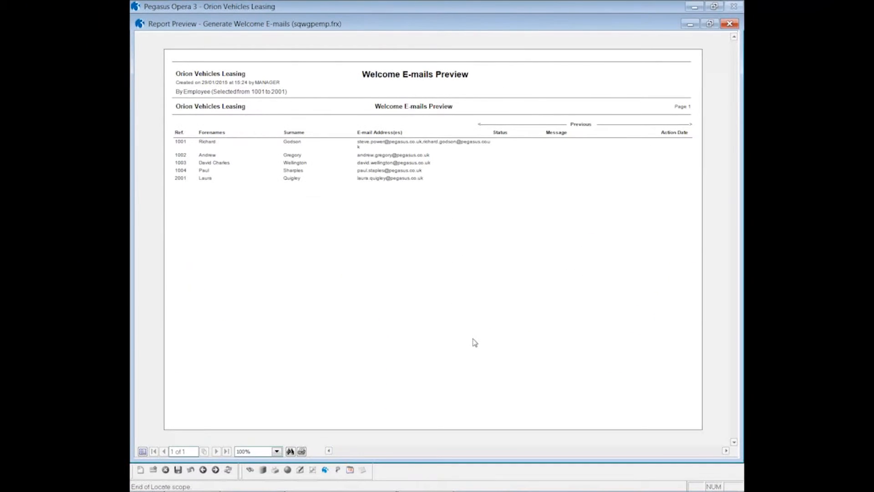
{"action": "left_click", "coordinate": [729, 23]}
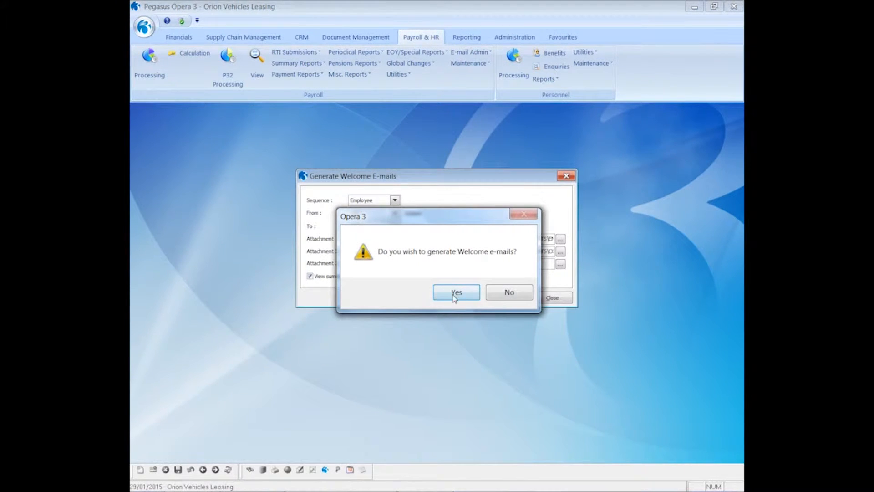
{"action": "left_click", "coordinate": [455, 293]}
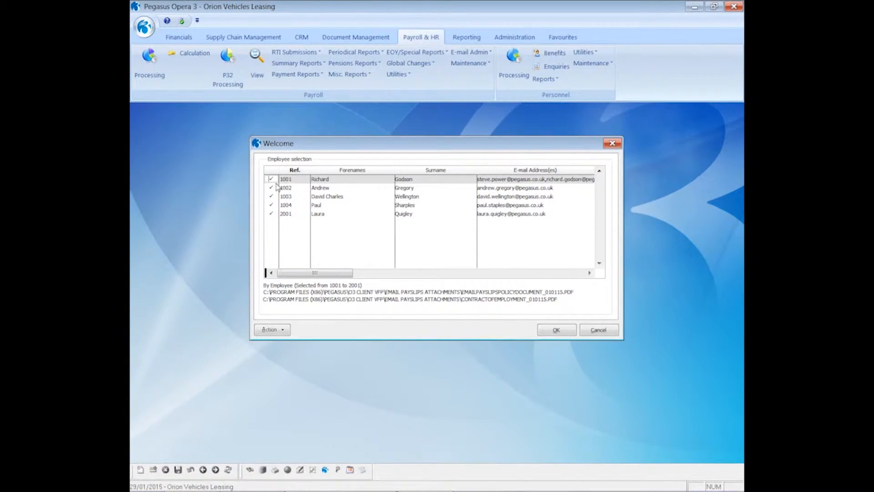
- Untick all employees, tick only employee 1001, and send the welcome e-mail
{"action": "left_click", "coordinate": [266, 331]}
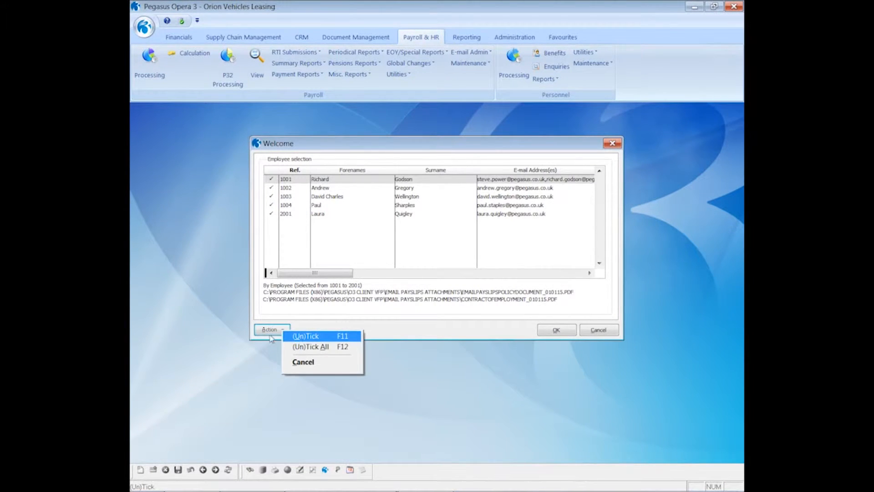
{"action": "left_click", "coordinate": [297, 348]}
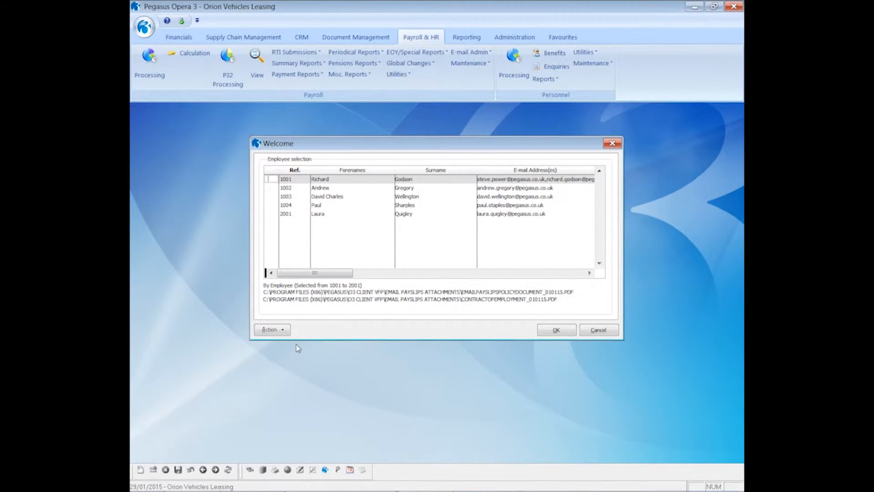
{"action": "left_click", "coordinate": [269, 179]}
{"action": "left_click", "coordinate": [551, 331]}
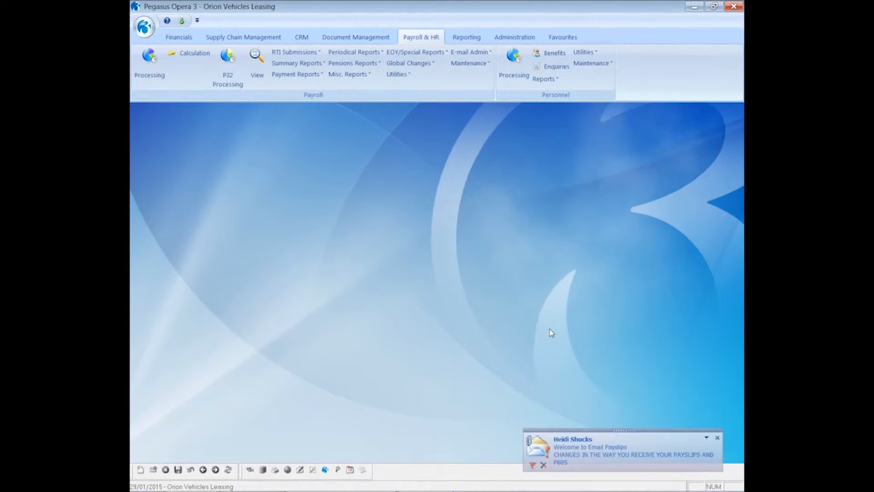
- Open the Welcome to Email Payslips message and its EmailPayslipsPolicyDocument_010115 PDF attachment
{"action": "left_click", "coordinate": [587, 441]}
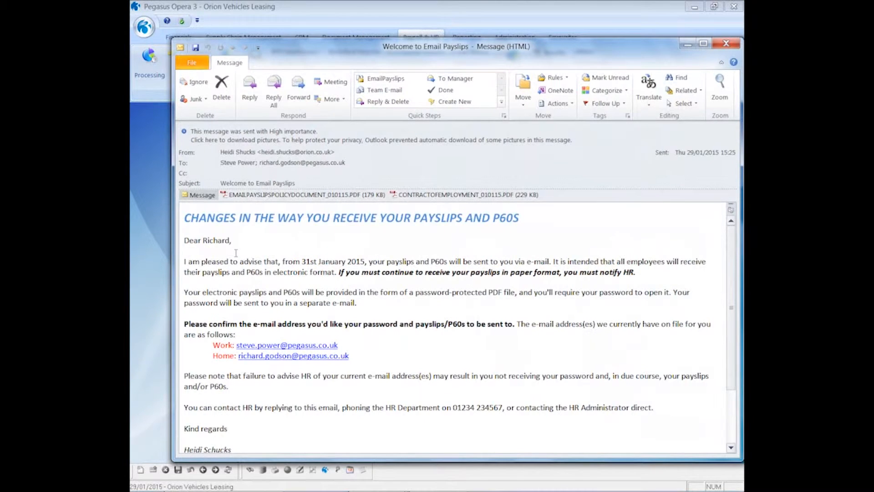
{"action": "double_click", "coordinate": [244, 199]}
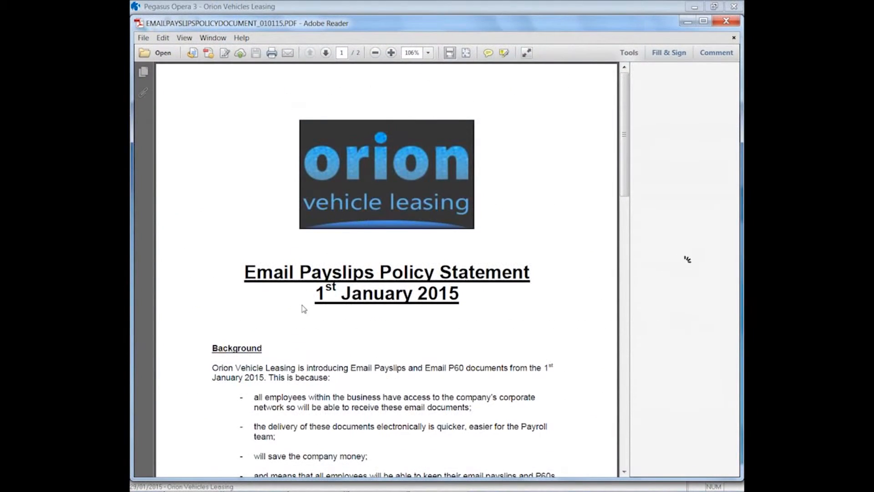
- Review the policy statement and contract of employment PDFs, then close both and the welcome message
{"action": "scroll", "coordinate": [302, 305], "scroll_direction": "down", "scroll_amount": 3}
{"action": "scroll", "coordinate": [301, 305], "scroll_direction": "up", "scroll_amount": 3}
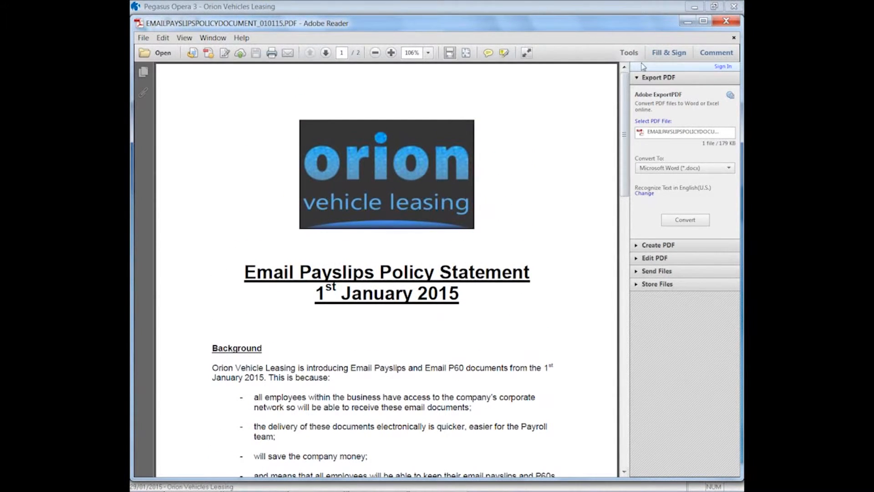
{"action": "left_click", "coordinate": [726, 21]}
{"action": "double_click", "coordinate": [426, 194]}
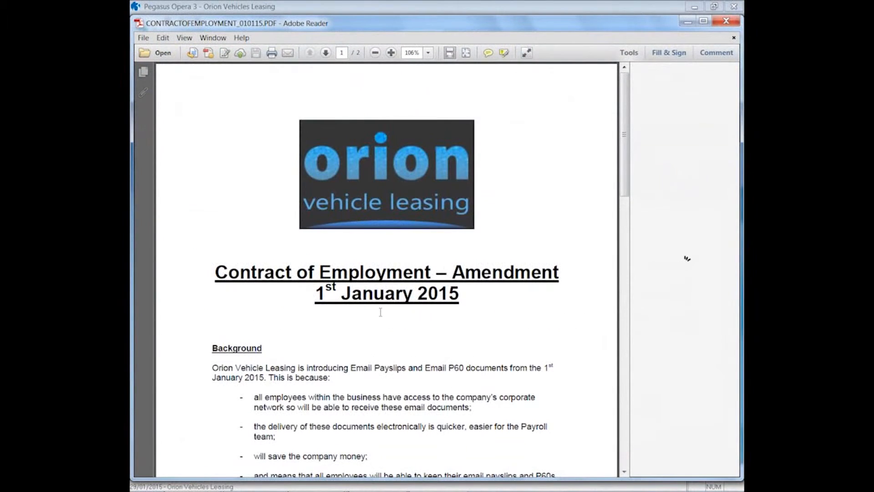
{"action": "left_click", "coordinate": [726, 21]}
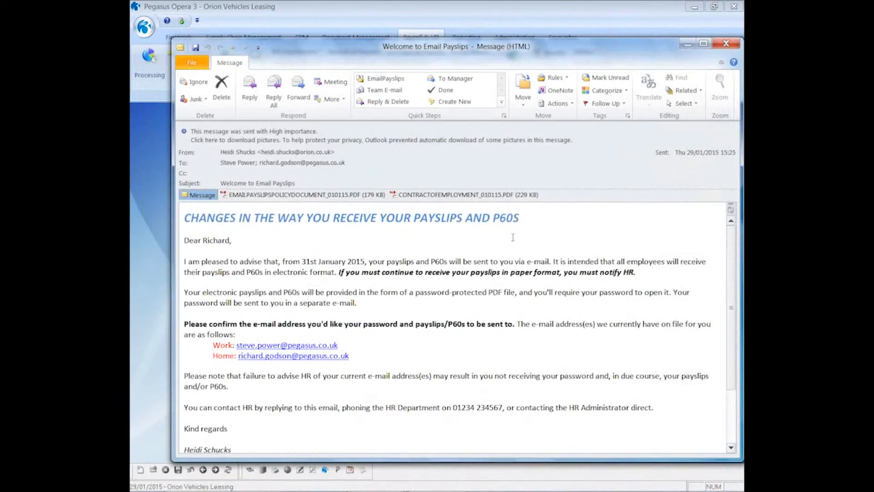
{"action": "left_click", "coordinate": [726, 46]}
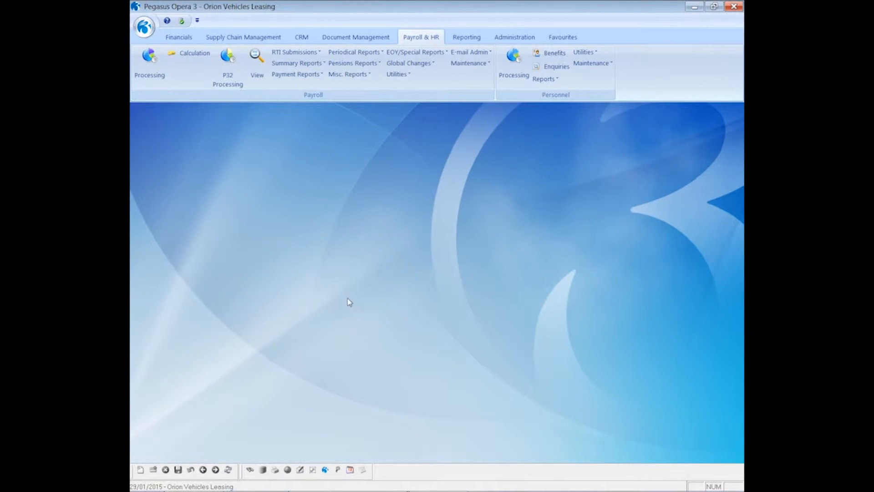
- Generate password e-mails for Monthly employees 1001 to 2001, previewing the report on screen first
{"action": "left_click", "coordinate": [475, 54]}
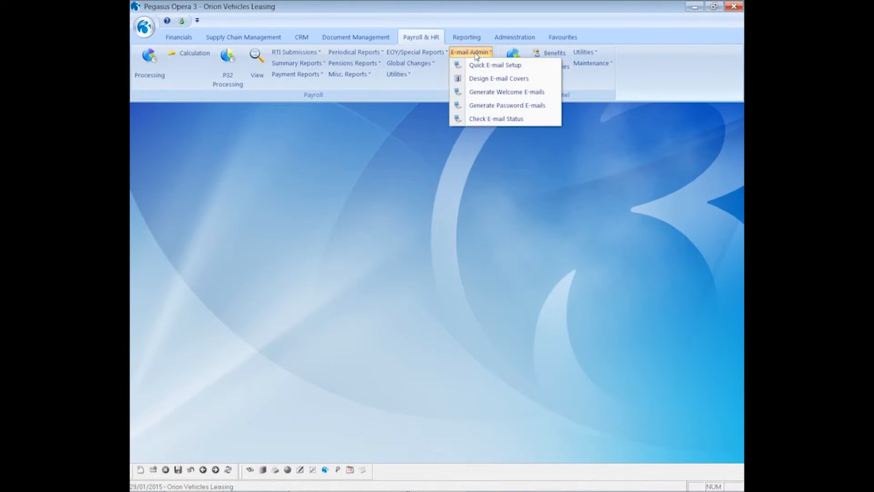
{"action": "left_click", "coordinate": [497, 106]}
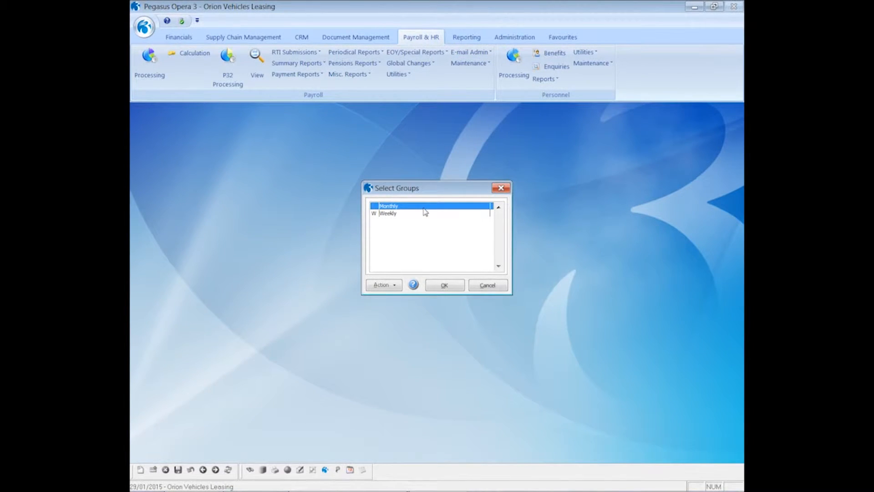
{"action": "left_click", "coordinate": [444, 286]}
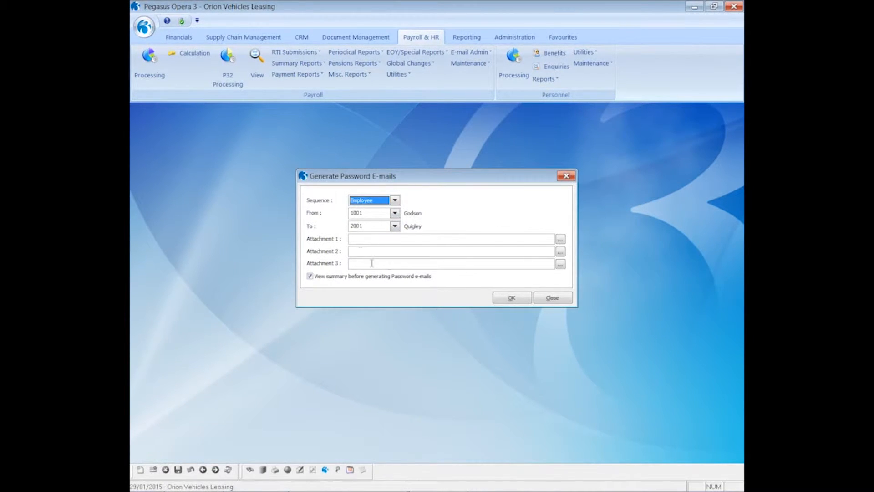
{"action": "left_click", "coordinate": [503, 300]}
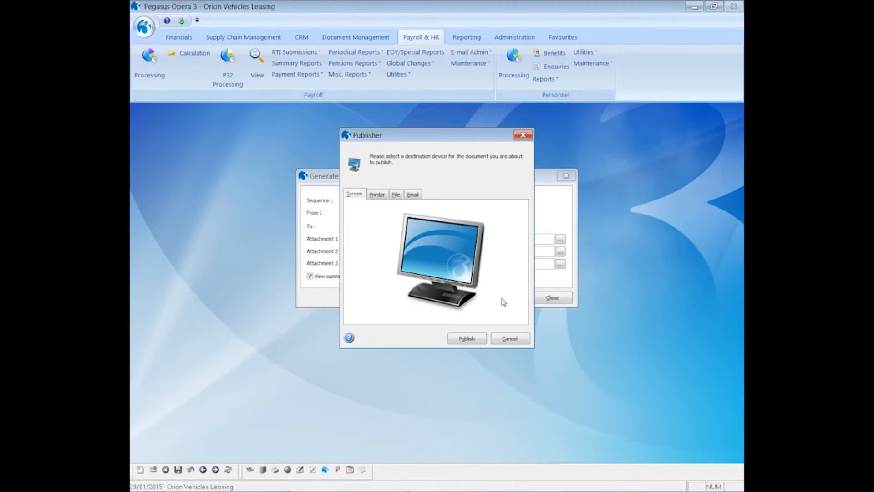
{"action": "left_click", "coordinate": [480, 338]}
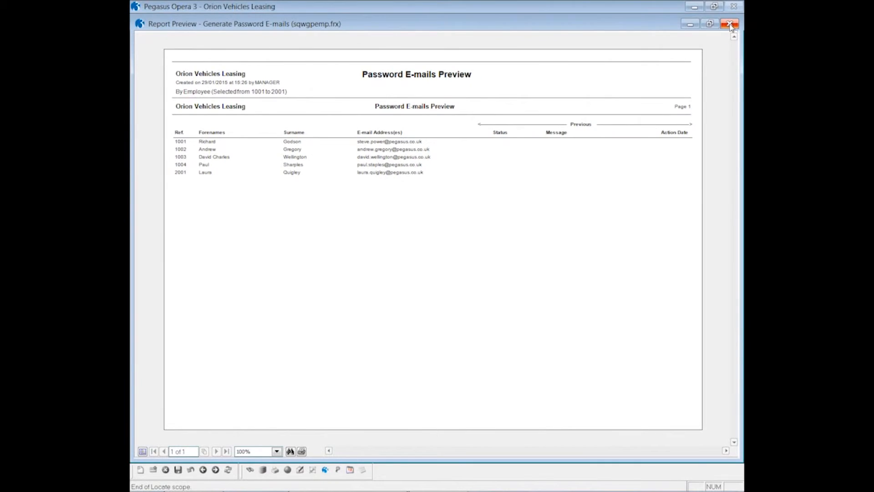
{"action": "left_click", "coordinate": [732, 26]}
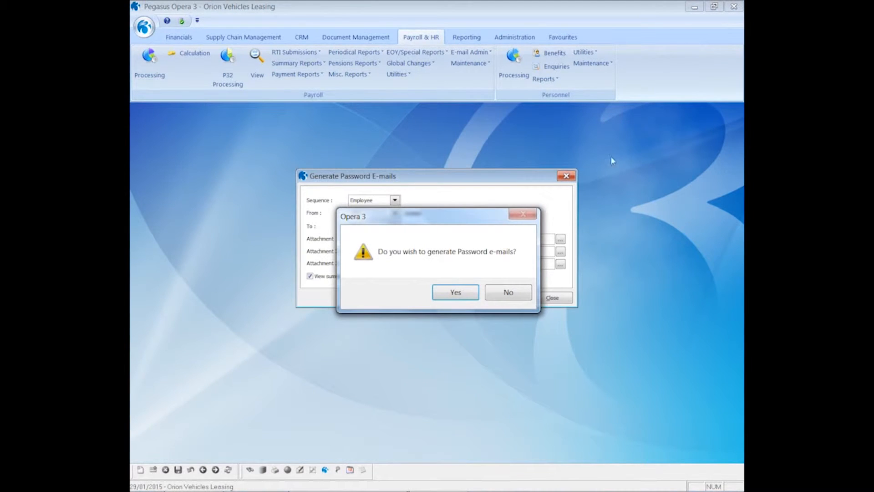
{"action": "left_click", "coordinate": [457, 293]}
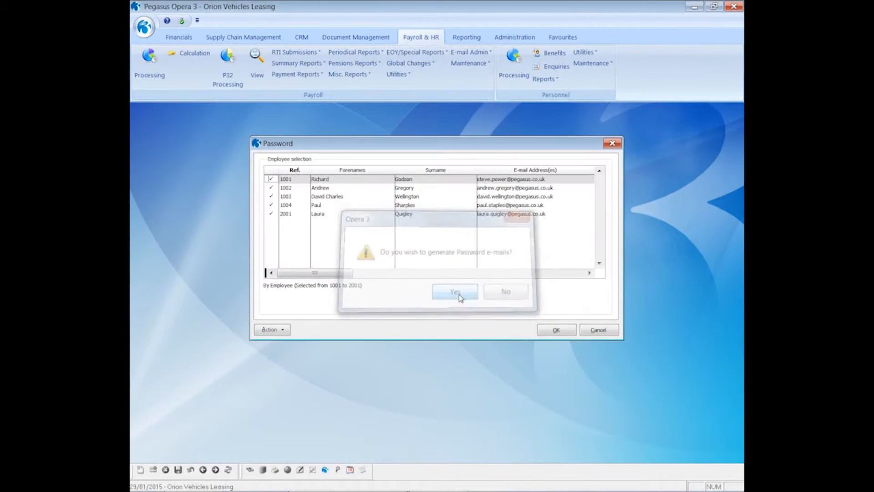
- Send the password e-mail to employee 1001 only and open the arrived notification in Outlook
{"action": "left_click", "coordinate": [286, 330]}
{"action": "left_click", "coordinate": [295, 347]}
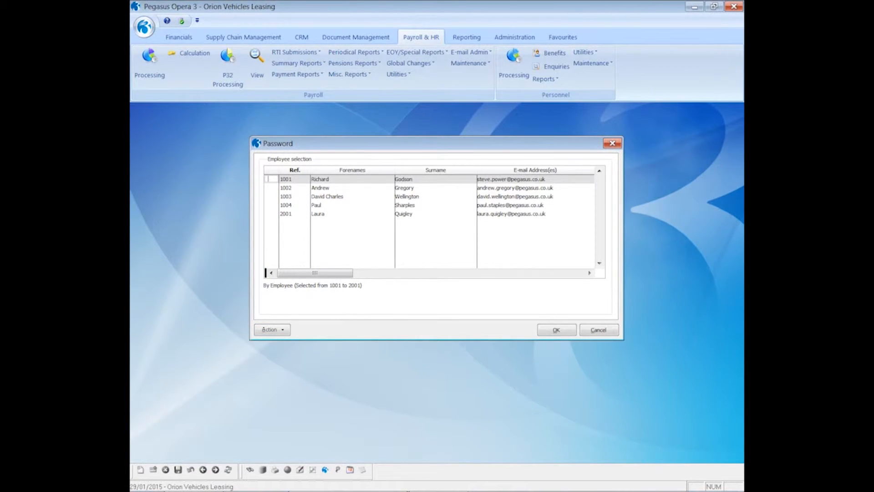
{"action": "left_click", "coordinate": [269, 179]}
{"action": "left_click", "coordinate": [553, 330]}
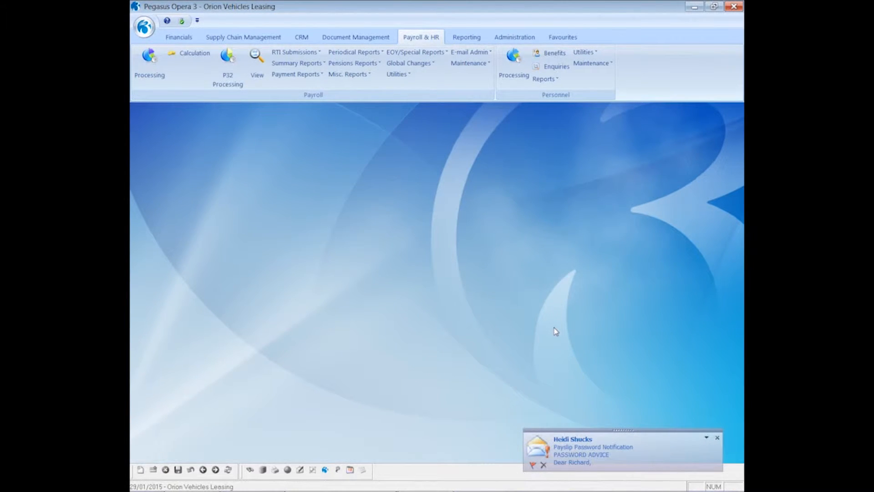
{"action": "left_click", "coordinate": [592, 455]}
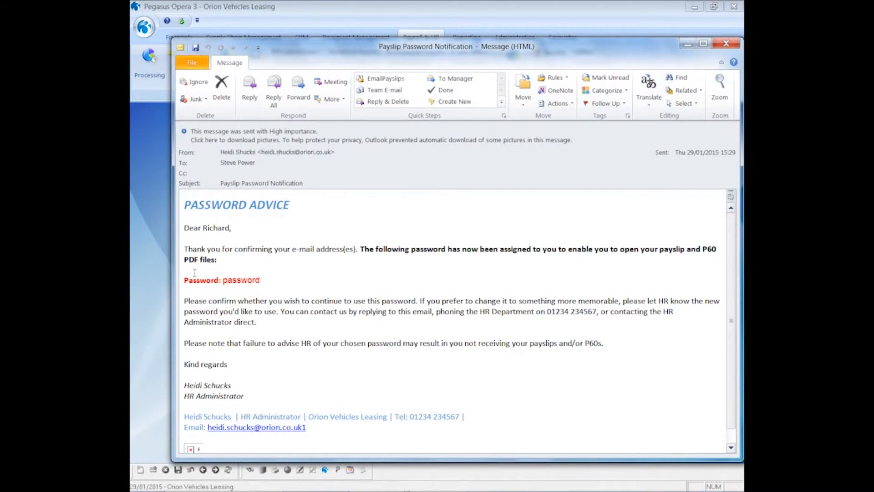
{"action": "left_click", "coordinate": [726, 44]}
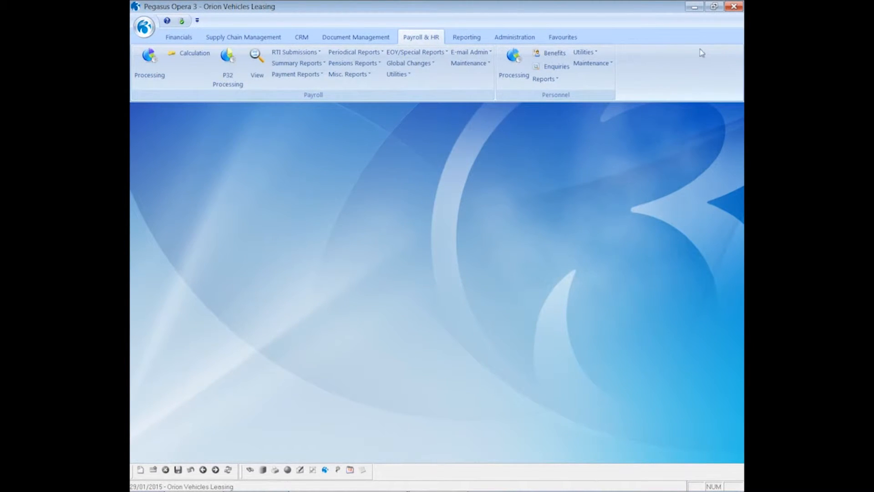
- Preview the Monthly Historical E-mailed Payslips/P60s Summary on screen for employee 1001, then close it
{"action": "left_click", "coordinate": [436, 53]}
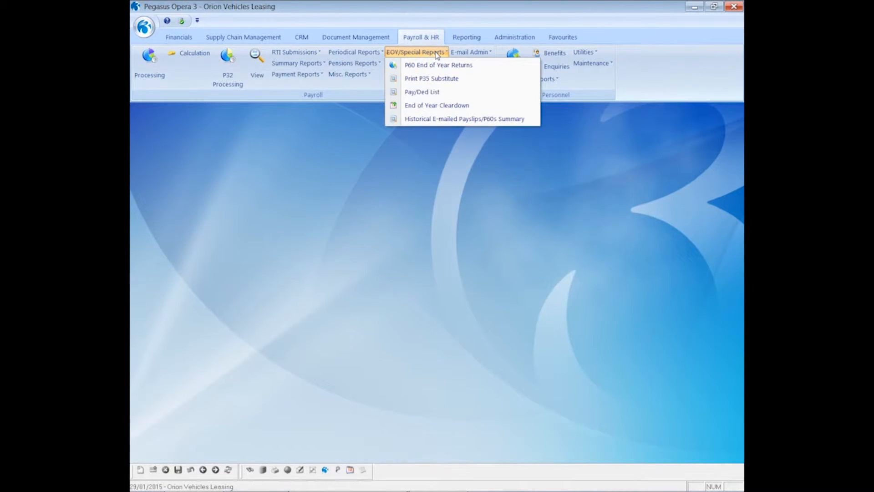
{"action": "left_click", "coordinate": [419, 119]}
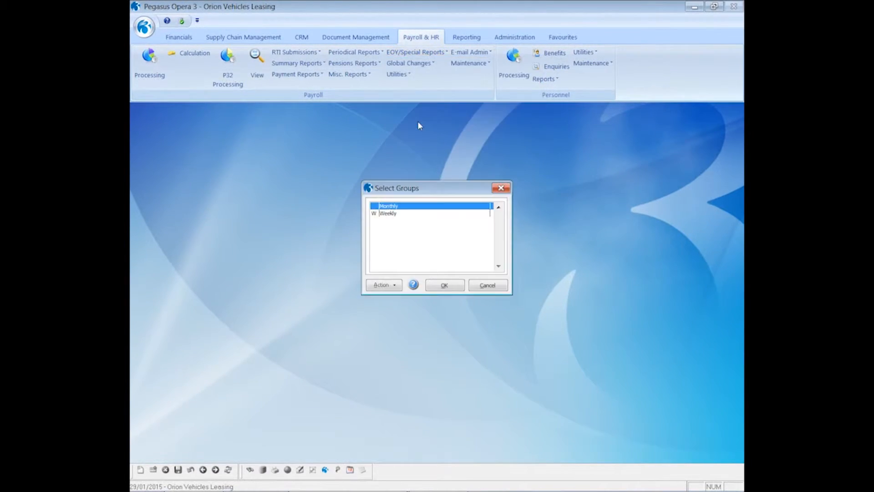
{"action": "left_click", "coordinate": [447, 285]}
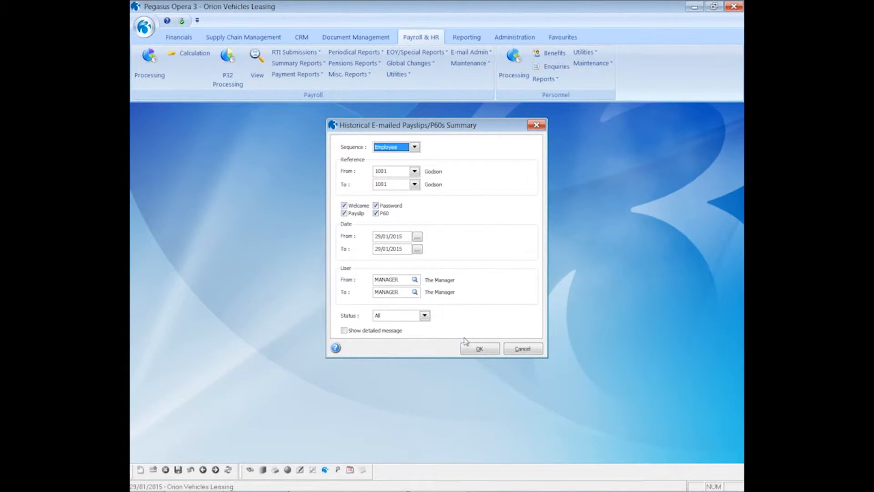
{"action": "left_click", "coordinate": [476, 348]}
{"action": "left_click", "coordinate": [467, 339]}
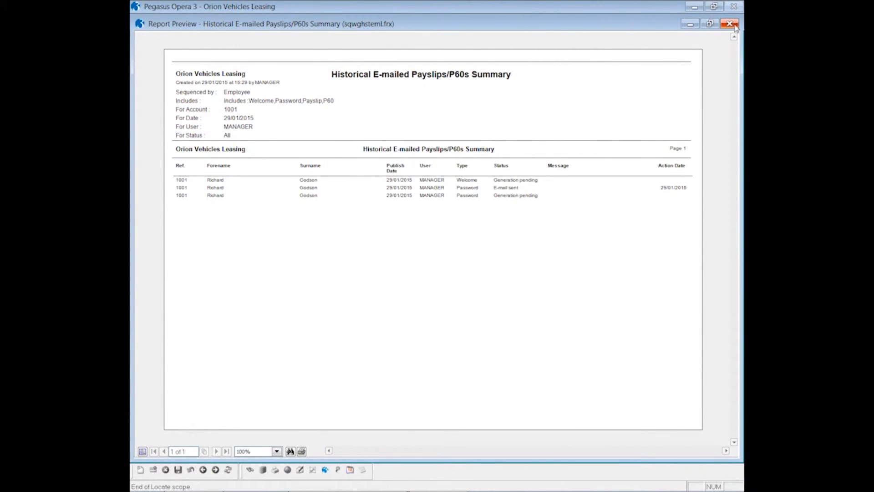
{"action": "left_click", "coordinate": [729, 23]}
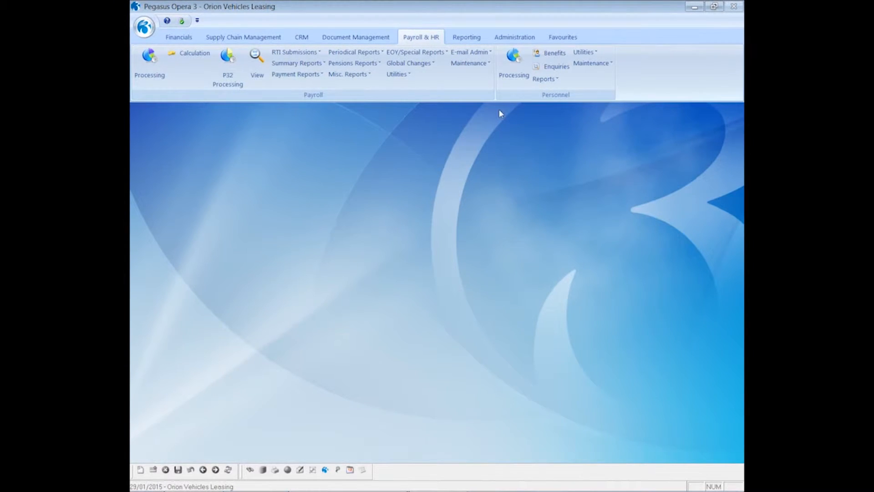
- Run the Monthly payroll calculation for period 12 with payment date 31/03/2015
{"action": "left_click", "coordinate": [196, 54]}
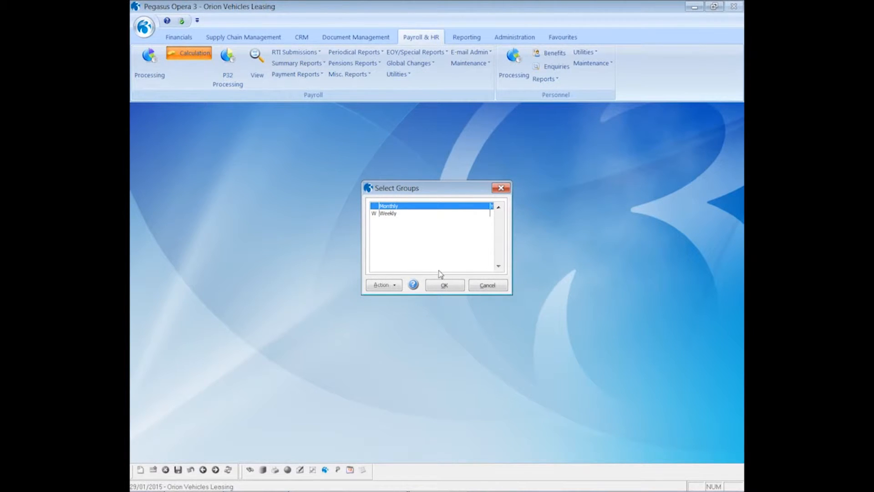
{"action": "left_click", "coordinate": [444, 285]}
{"action": "left_click", "coordinate": [485, 289]}
{"action": "left_click", "coordinate": [486, 292]}
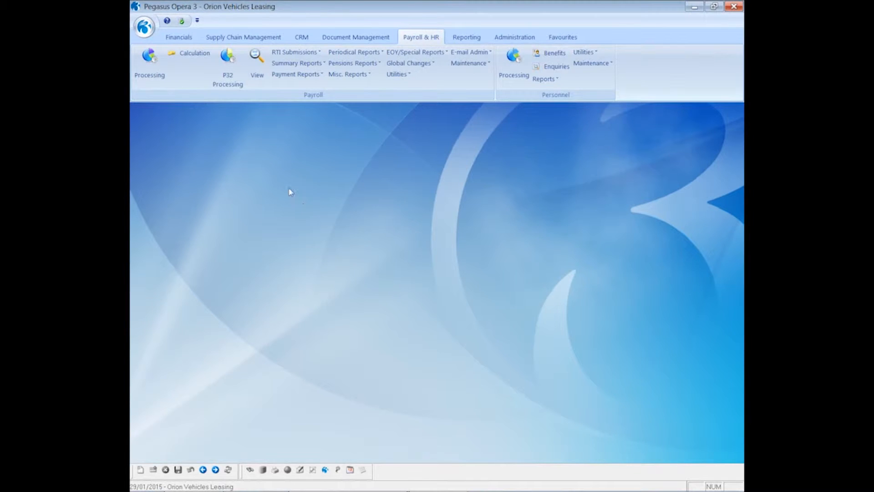
{"action": "left_click", "coordinate": [296, 77]}
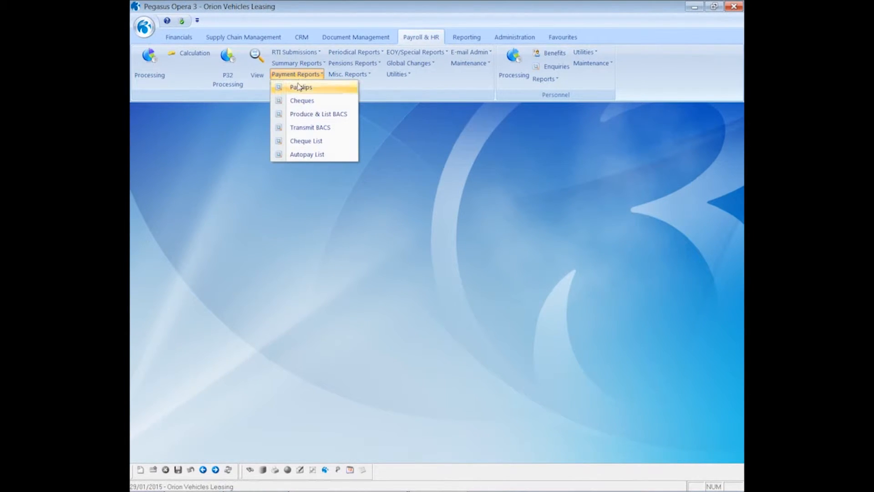
- Set Monthly payslips dated 31/03/2015 to go by e-mail only, with printer and web off
{"action": "left_click", "coordinate": [298, 88]}
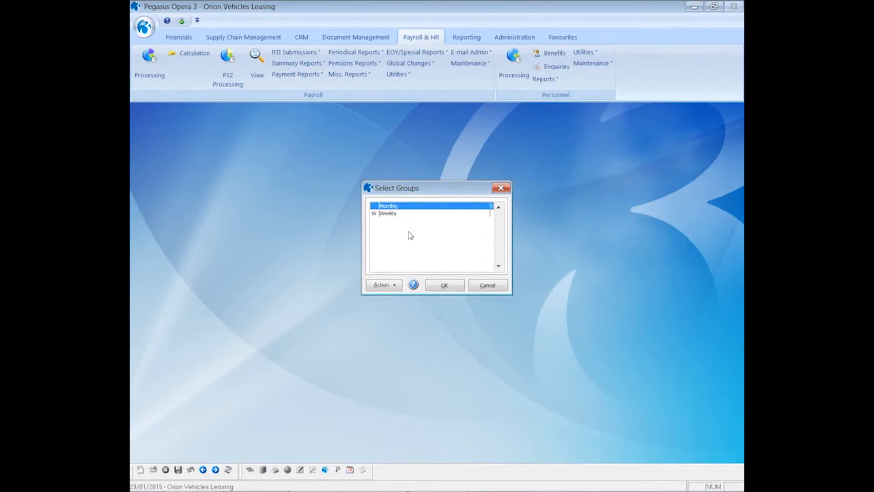
{"action": "left_click", "coordinate": [439, 285]}
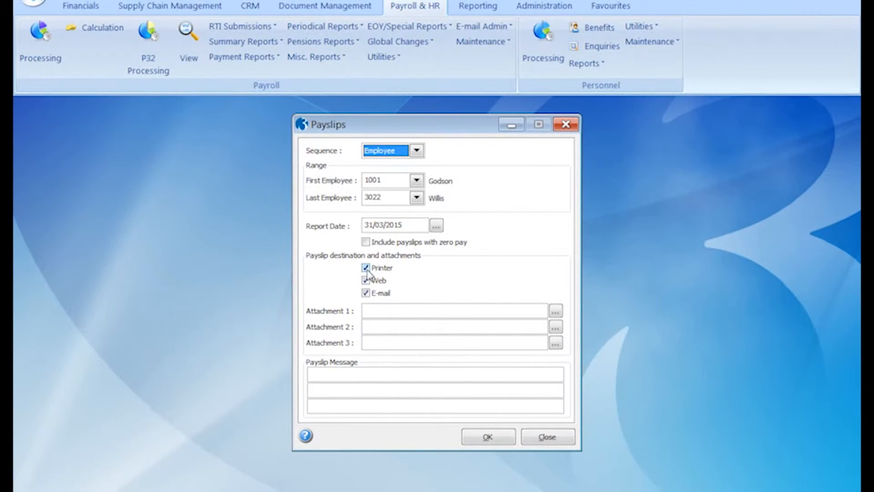
{"action": "left_click", "coordinate": [366, 268]}
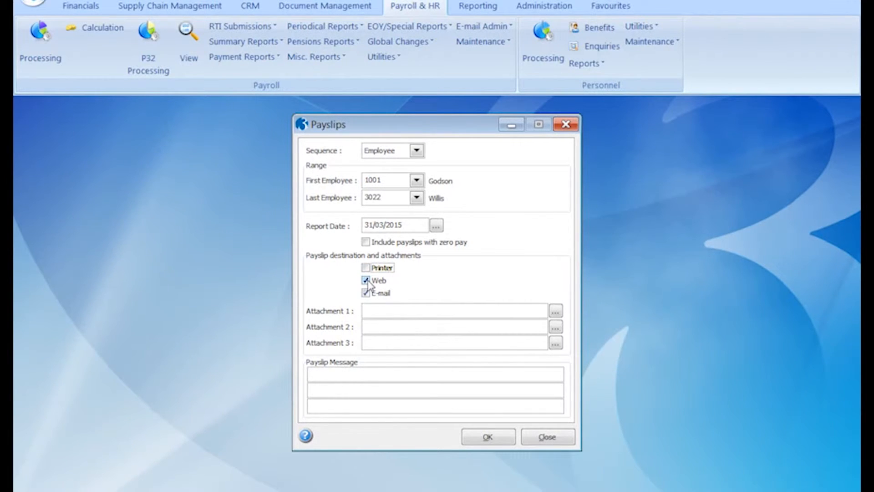
{"action": "left_click", "coordinate": [367, 281]}
{"action": "left_click", "coordinate": [473, 438]}
{"action": "left_click", "coordinate": [378, 286]}
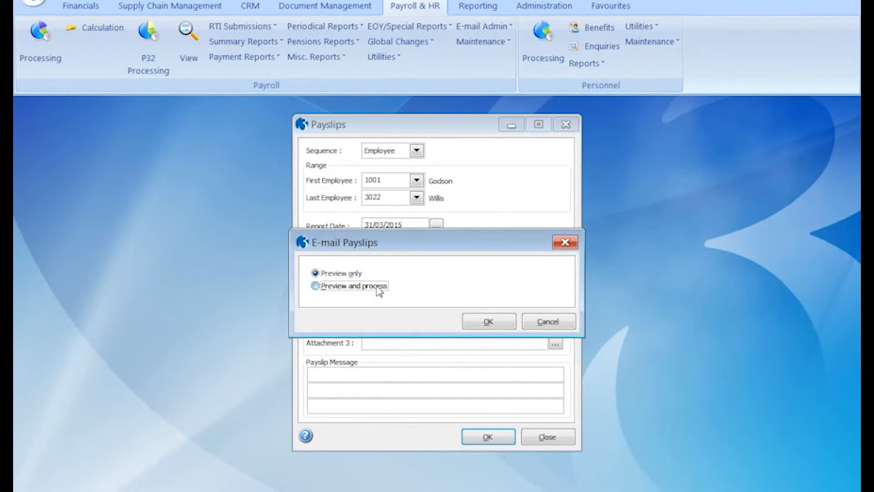
- Choose preview and process, and select only employee 1001 for e-mailing payslips
{"action": "left_click", "coordinate": [475, 321]}
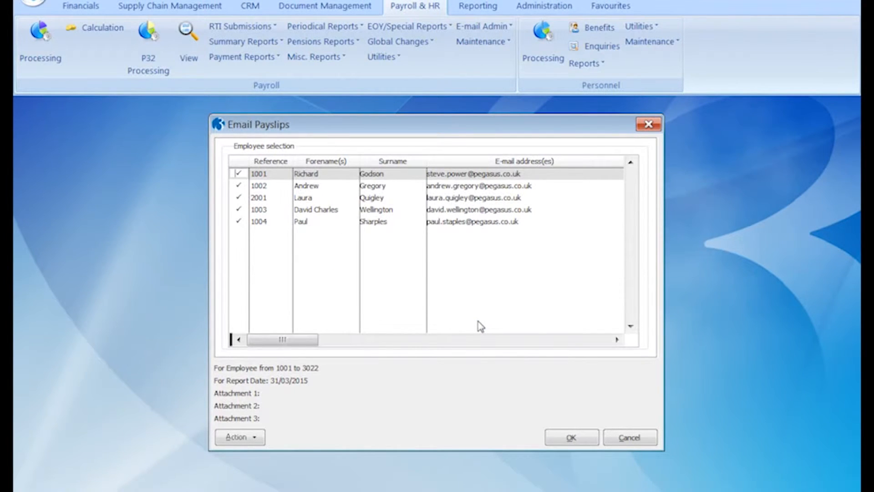
{"action": "left_click", "coordinate": [255, 436]}
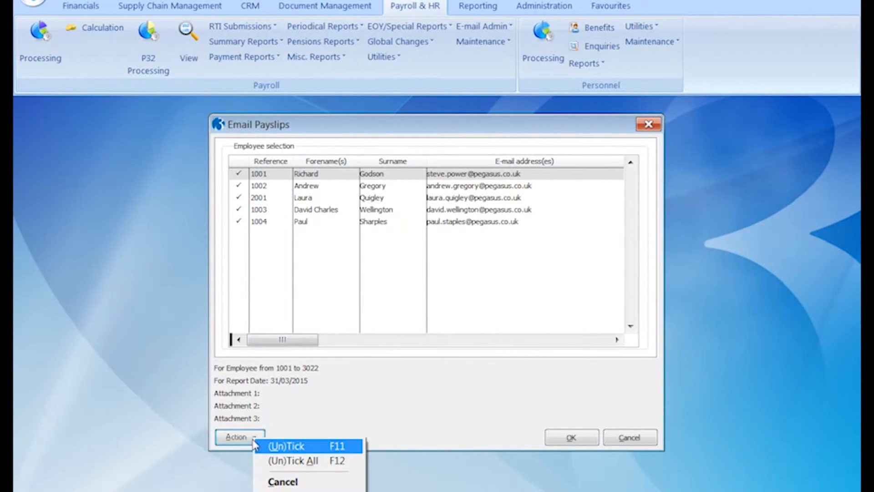
{"action": "left_click", "coordinate": [273, 460]}
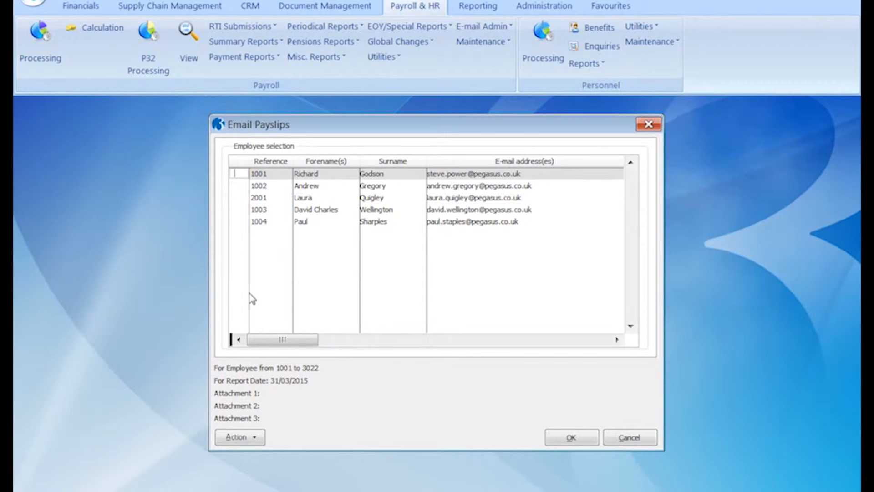
{"action": "key", "text": "space"}
{"action": "left_click", "coordinate": [568, 437]}
- Preview the payslip on screen, confirm producing the e-mail payslip, and go to Outlook
{"action": "left_click", "coordinate": [476, 423]}
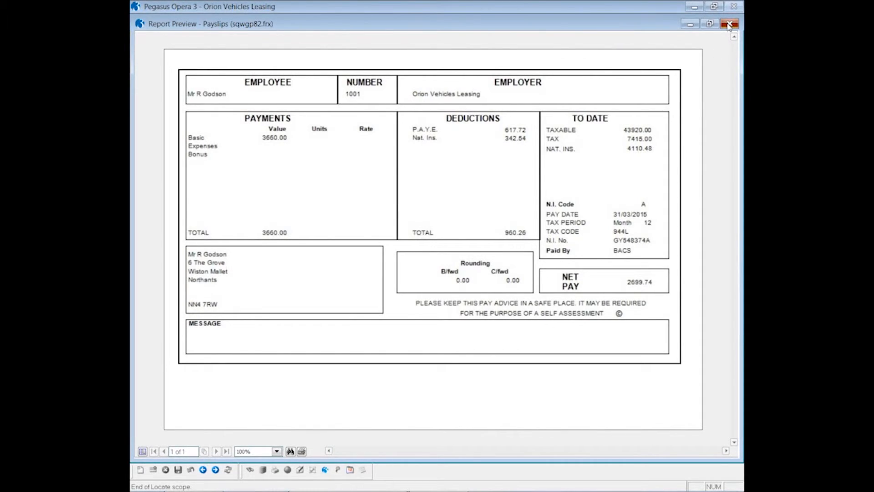
{"action": "left_click", "coordinate": [728, 25]}
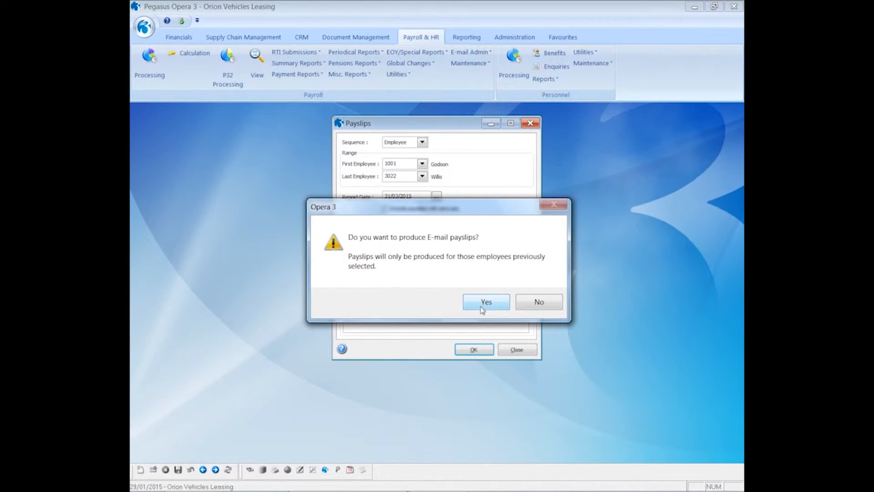
{"action": "left_click", "coordinate": [482, 307]}
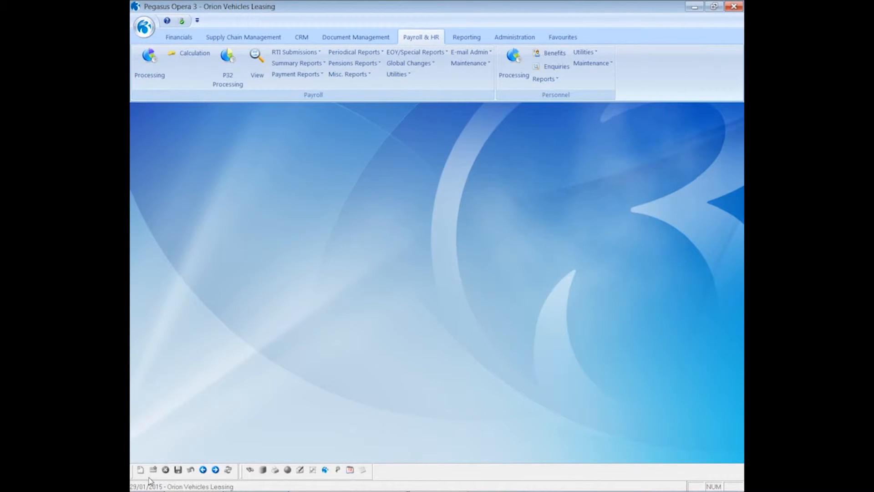
{"action": "left_click", "coordinate": [197, 482]}
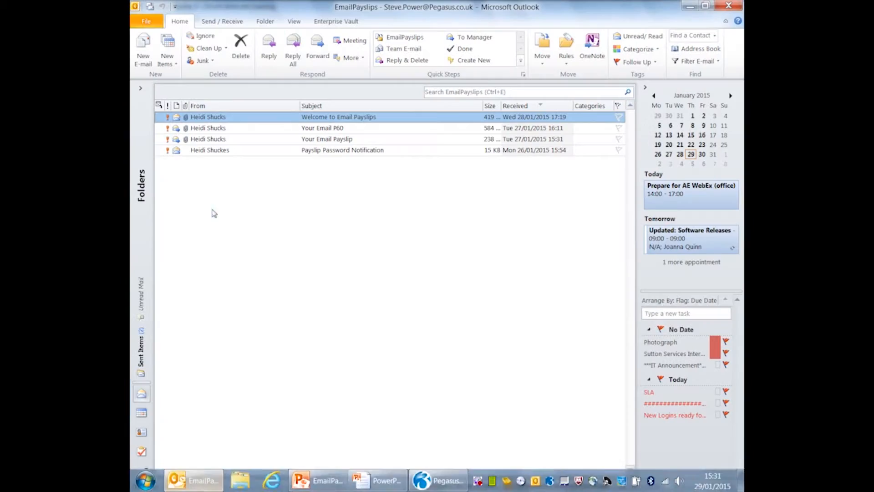
- Open the Your Email Payslip message and its Payslip.PDF attachment
{"action": "double_click", "coordinate": [284, 139]}
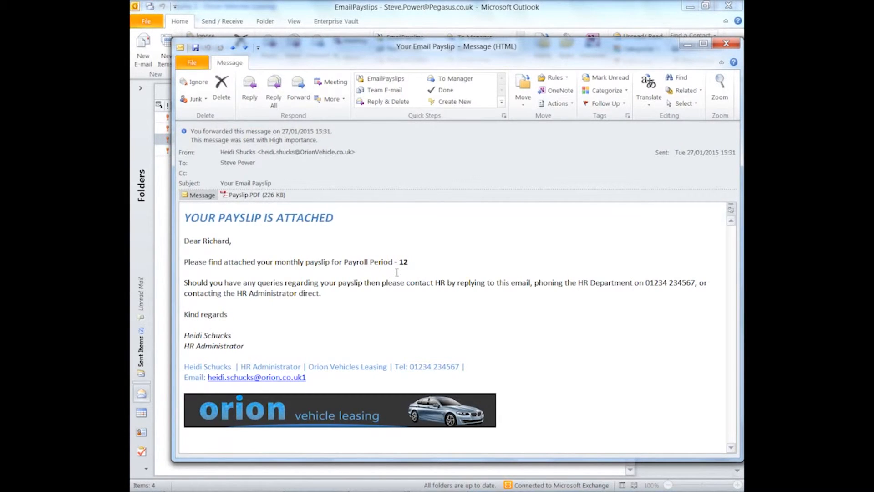
{"action": "double_click", "coordinate": [248, 194]}
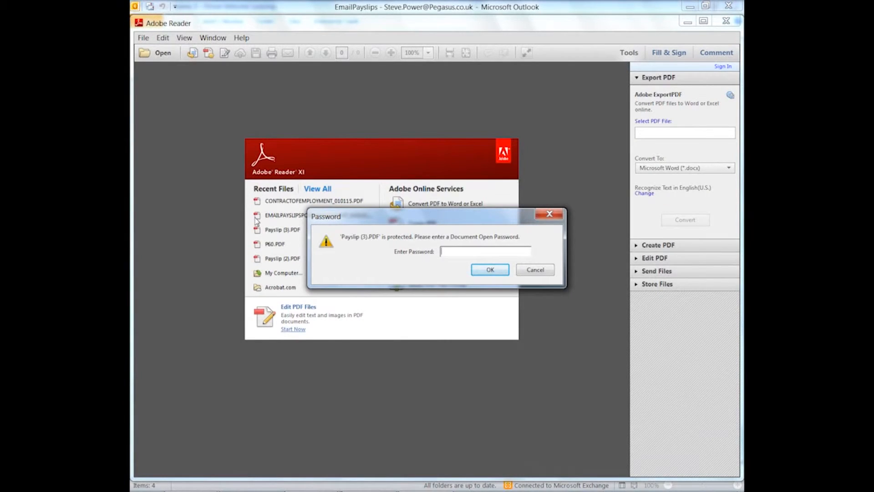
- Unlock the payslip PDF with the document password, check net pay 2699.74, then close it
{"action": "type", "text": "********"}
{"action": "left_click", "coordinate": [481, 270]}
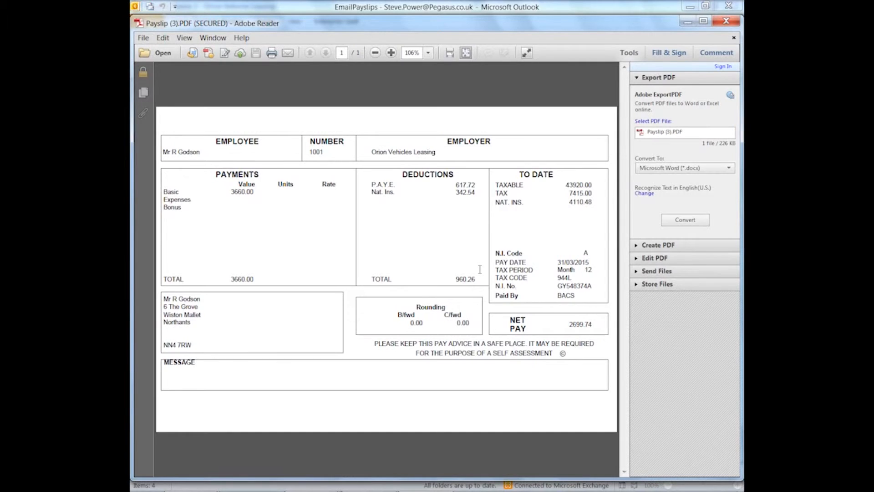
{"action": "left_click", "coordinate": [725, 21]}
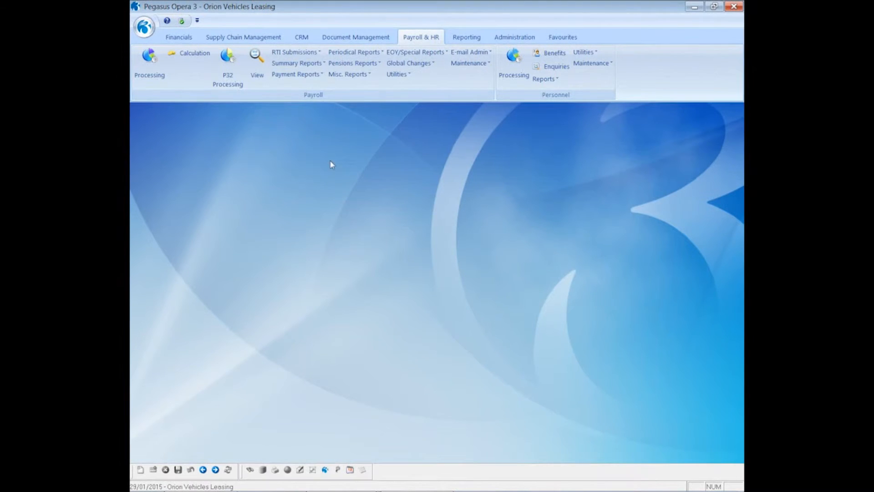
- Set Monthly P60 End of Year Returns to e-mail only, unticking Printer and Web
{"action": "left_click", "coordinate": [397, 53]}
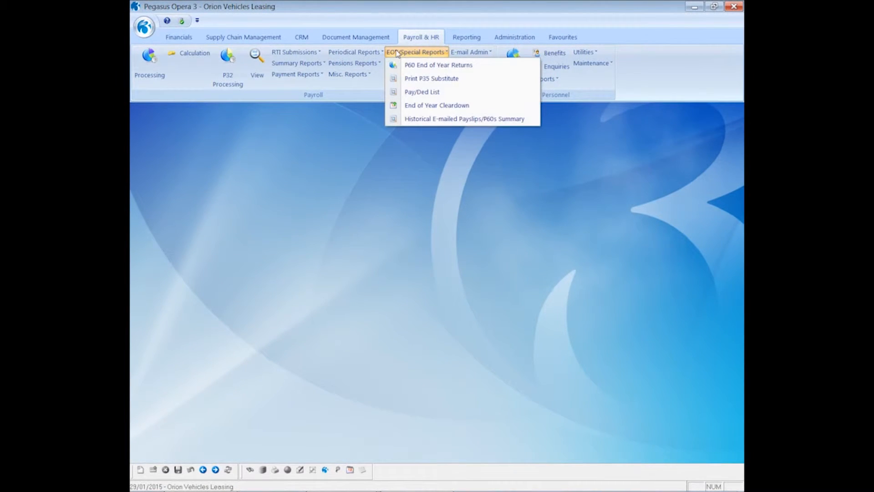
{"action": "left_click", "coordinate": [422, 66]}
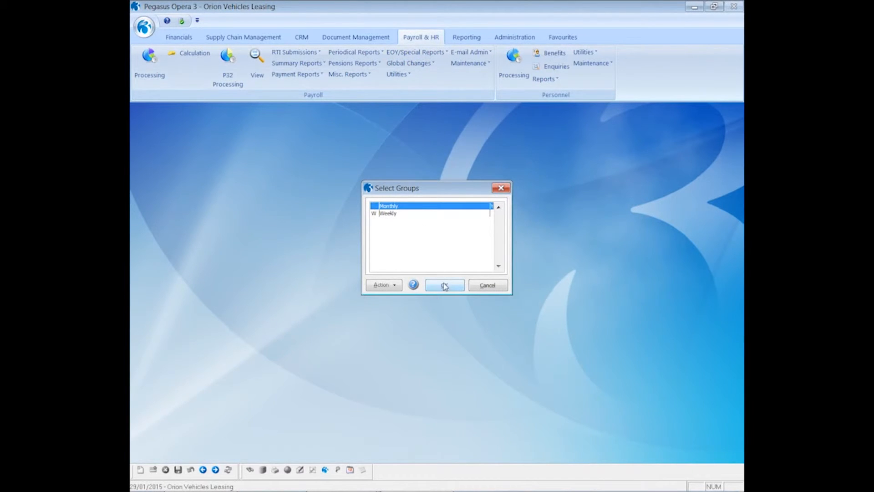
{"action": "left_click", "coordinate": [444, 286]}
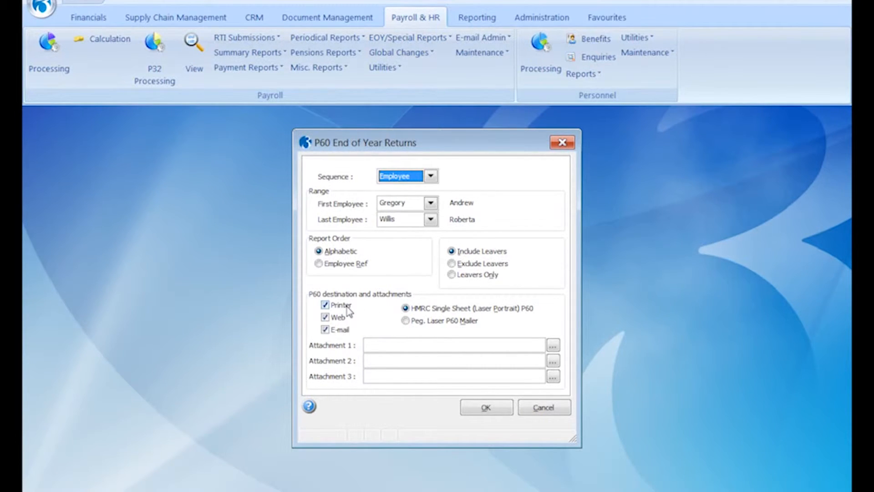
{"action": "left_click", "coordinate": [341, 305]}
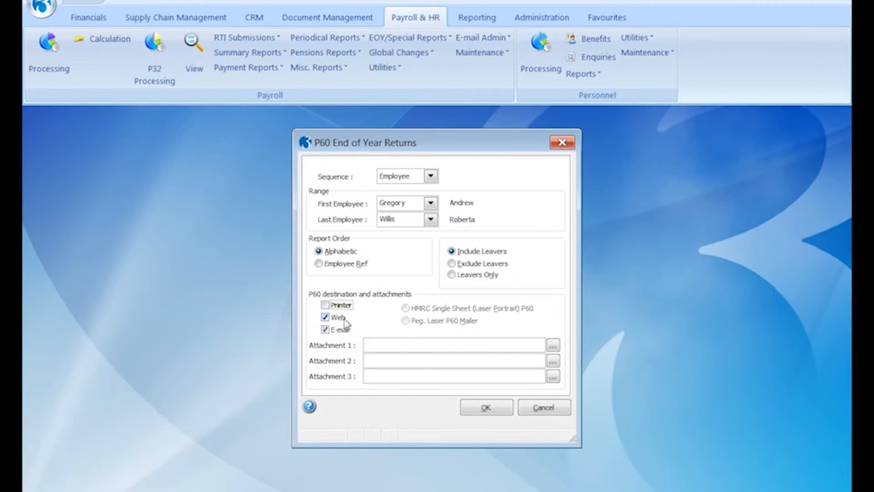
{"action": "left_click", "coordinate": [345, 321]}
{"action": "left_click", "coordinate": [481, 407]}
{"action": "left_click", "coordinate": [382, 292]}
{"action": "left_click", "coordinate": [487, 326]}
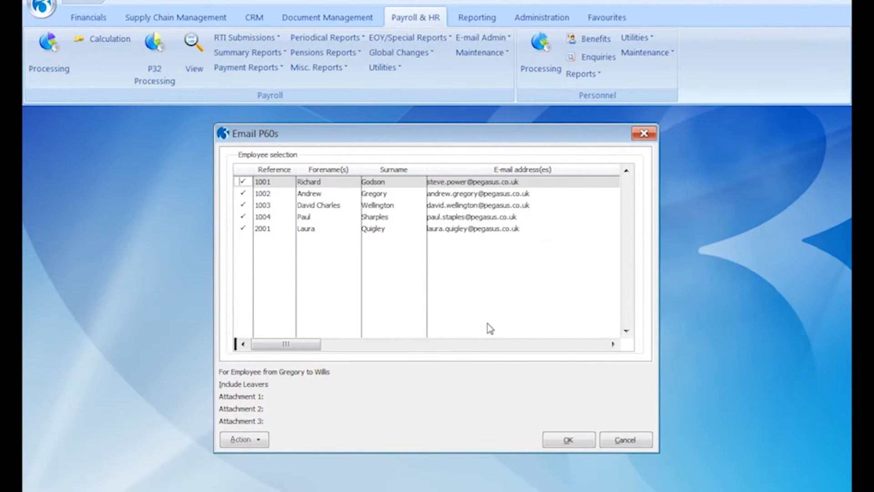
{"action": "left_click", "coordinate": [263, 440]}
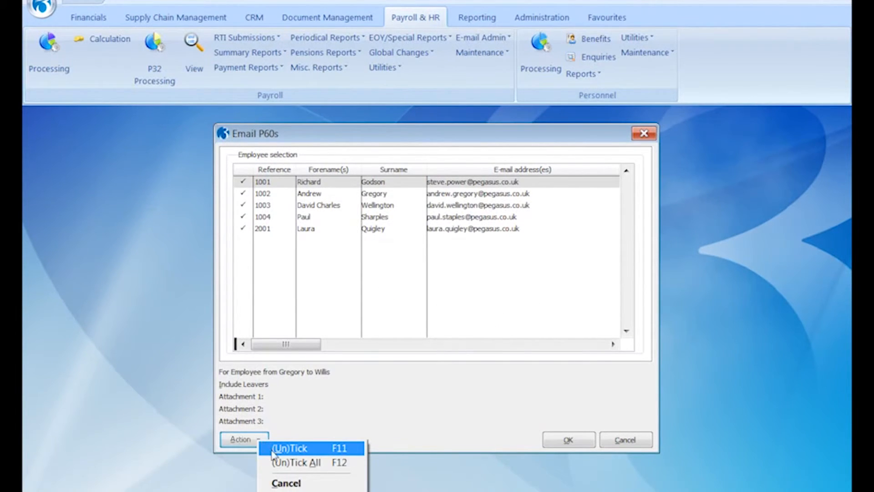
{"action": "left_click", "coordinate": [276, 462]}
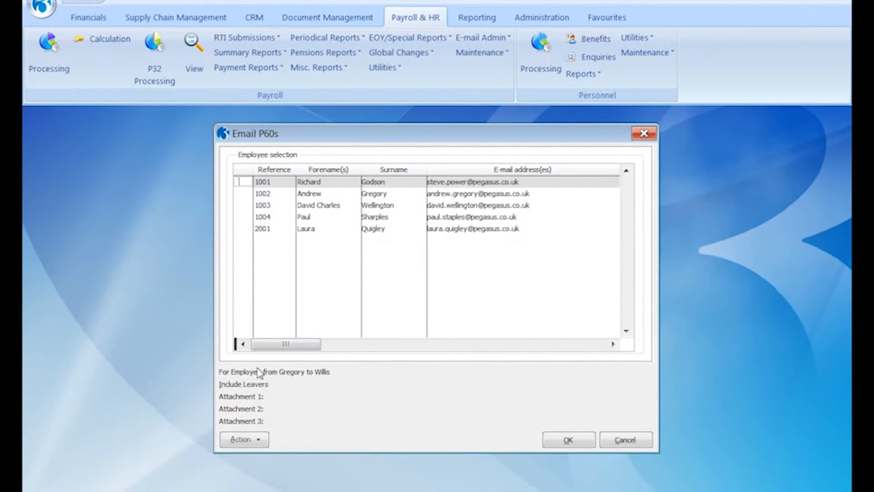
{"action": "key", "text": "space"}
{"action": "left_click", "coordinate": [568, 440]}
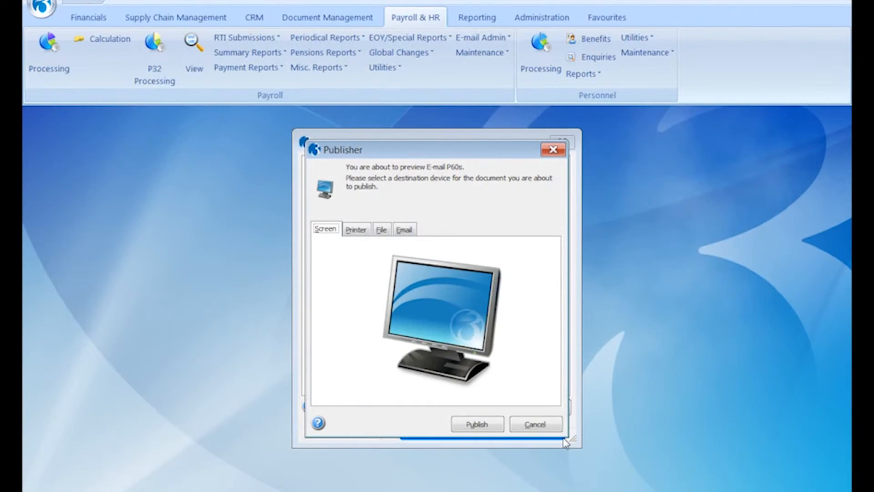
{"action": "left_click", "coordinate": [473, 425]}
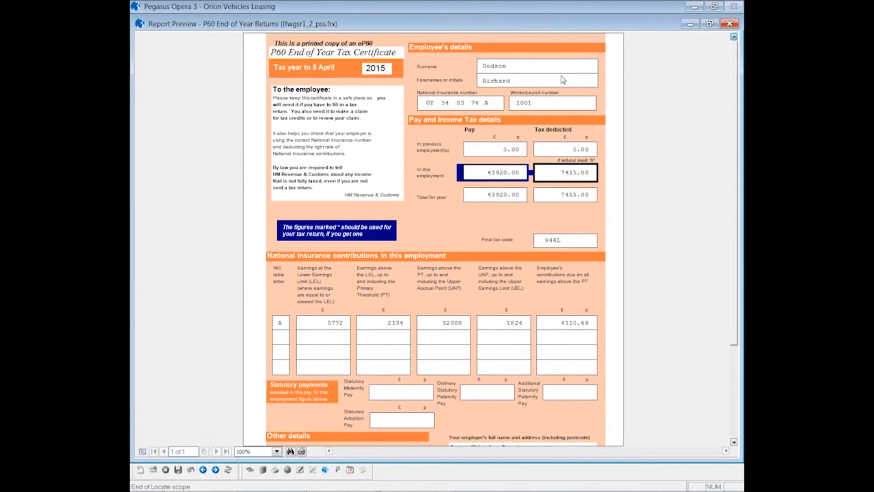
{"action": "left_click", "coordinate": [730, 25]}
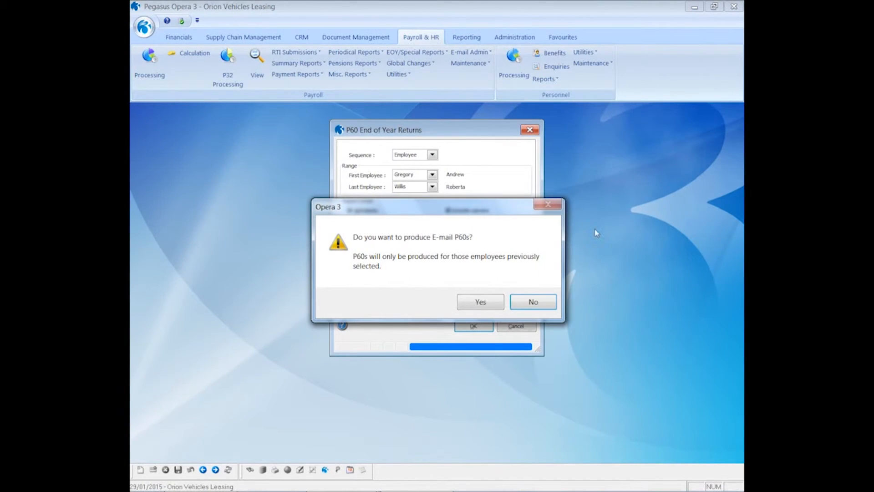
{"action": "left_click", "coordinate": [495, 304]}
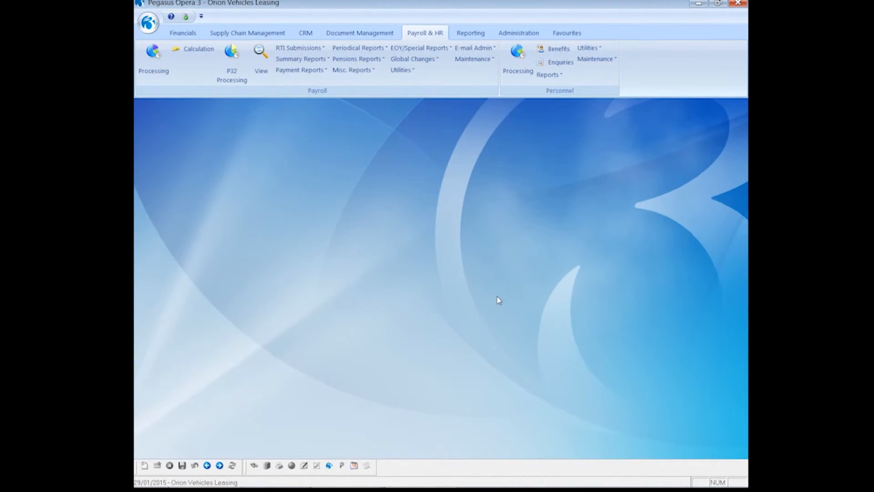
{"action": "mouse_move", "coordinate": [160, 485]}
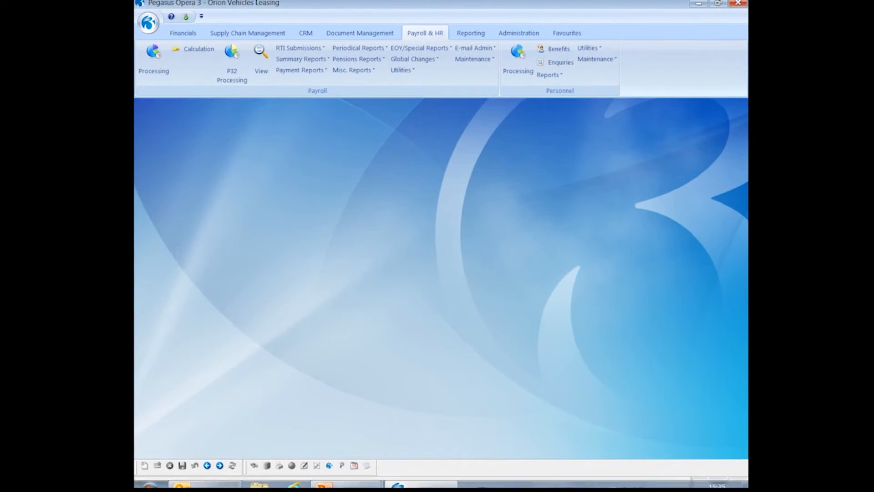
- In Outlook, open the Your Email P60 message and its P60.PDF attachment
{"action": "left_click", "coordinate": [203, 477]}
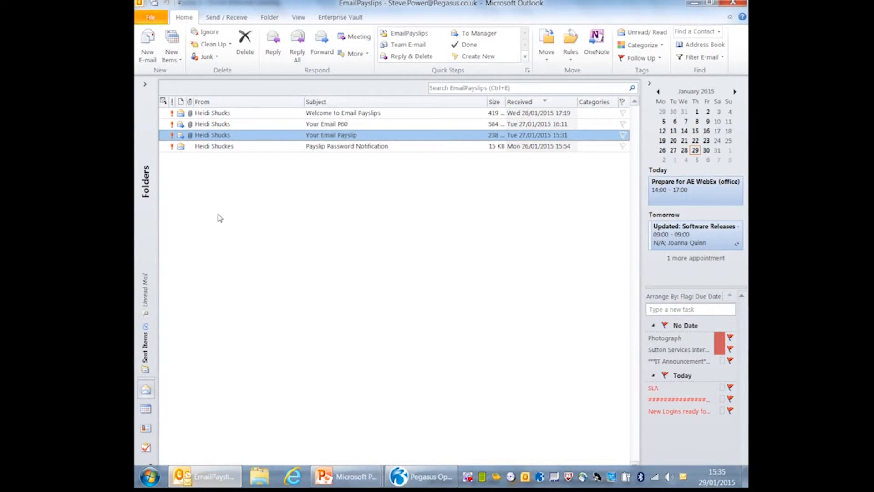
{"action": "double_click", "coordinate": [198, 126]}
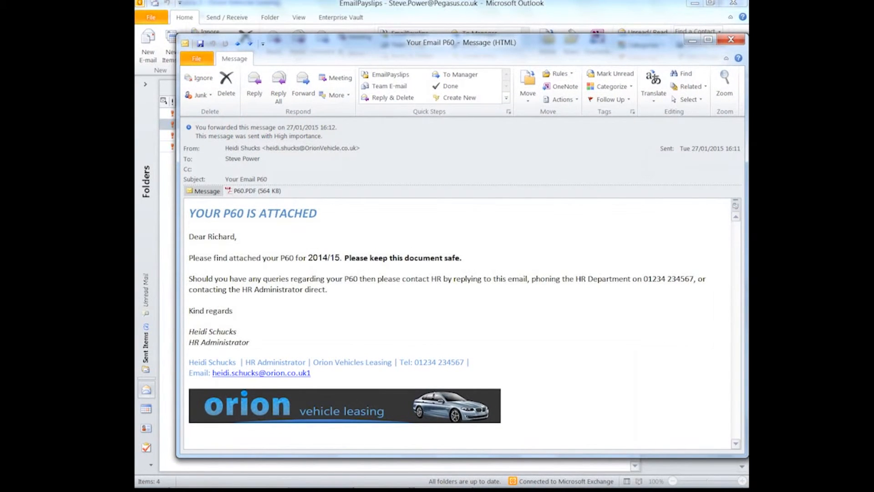
{"action": "double_click", "coordinate": [232, 194]}
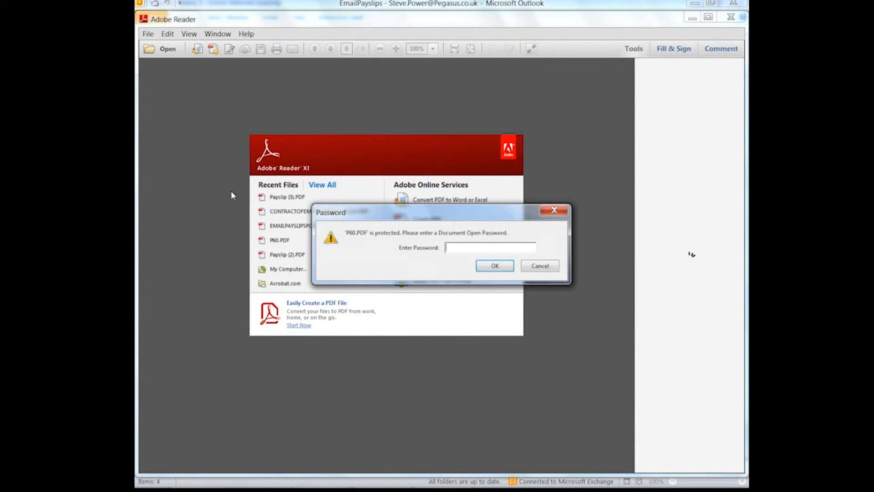
- Unlock the P60 PDF with the document password to view pay 43920.00 and tax 7415.00
{"action": "type", "text": "*****"}
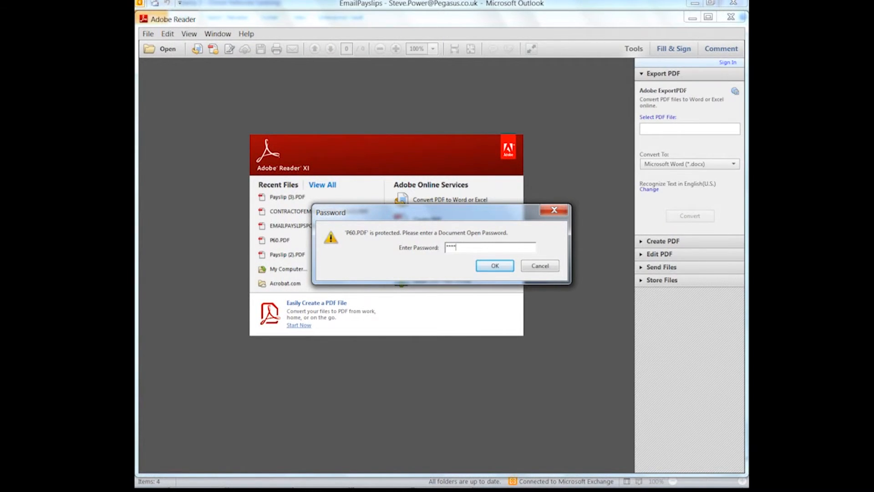
{"action": "type", "text": "***"}
{"action": "left_click", "coordinate": [488, 266]}
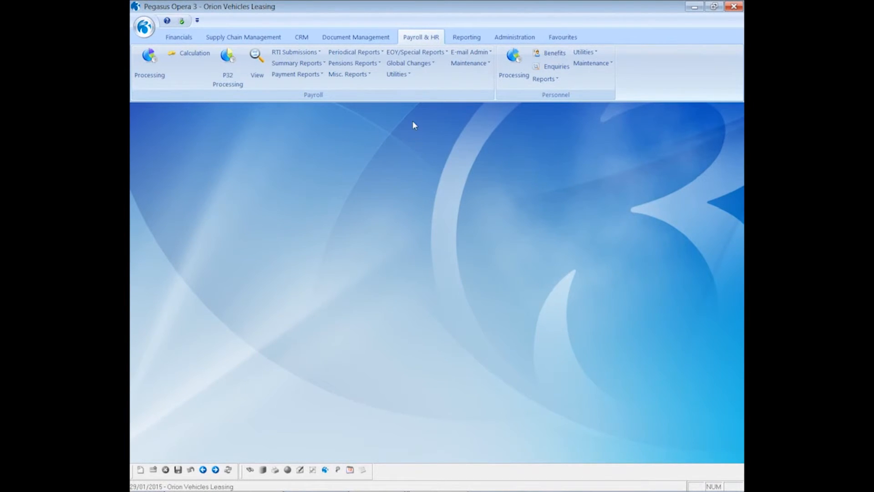
- Preview the Historical E-mailed Payslips/P60s Summary for the Monthly payroll group, then close it
{"action": "left_click", "coordinate": [415, 52]}
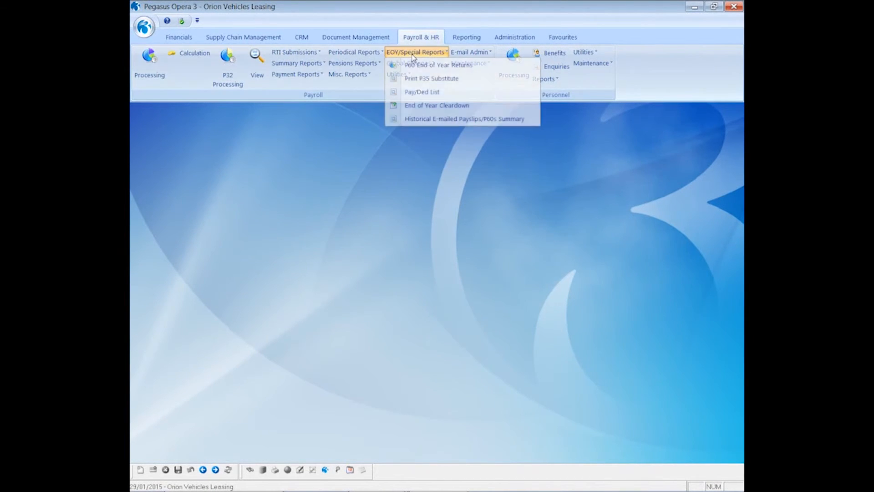
{"action": "left_click", "coordinate": [425, 119]}
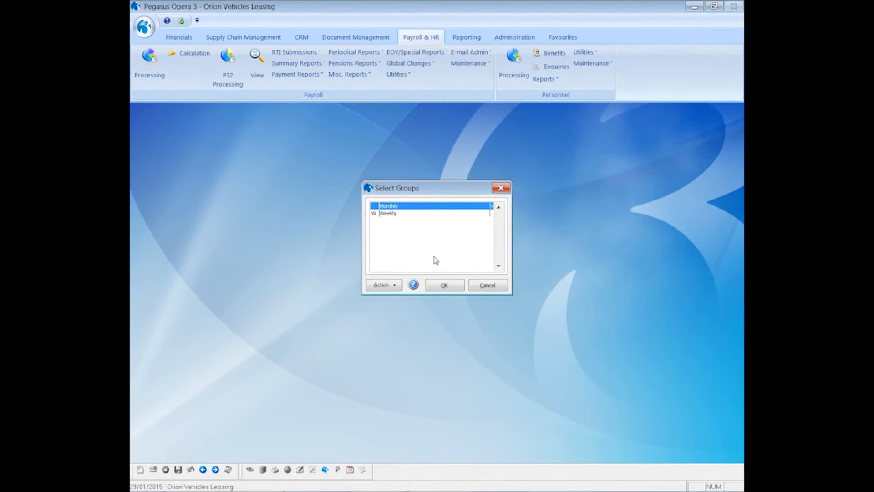
{"action": "left_click", "coordinate": [444, 287]}
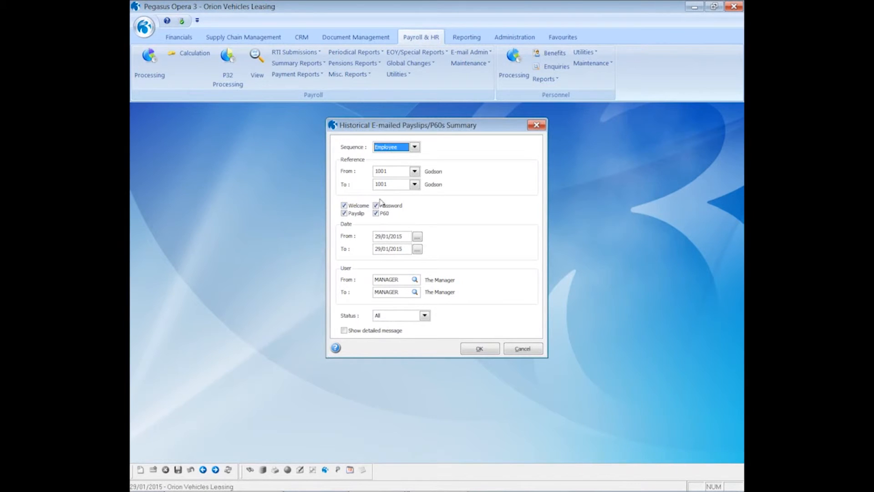
{"action": "left_click", "coordinate": [483, 349]}
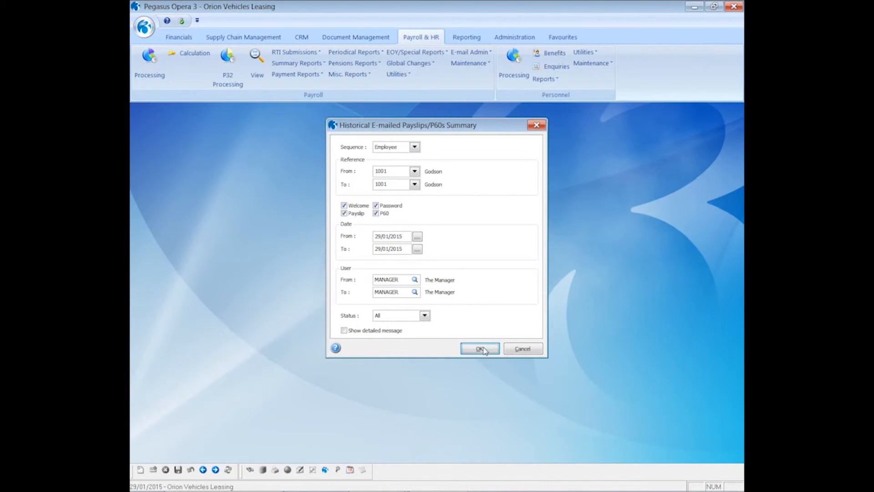
{"action": "left_click", "coordinate": [474, 342]}
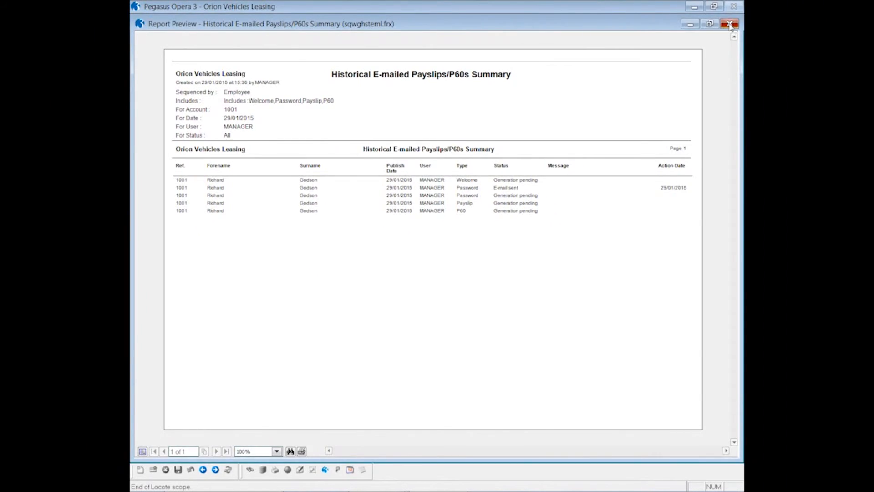
{"action": "left_click", "coordinate": [729, 26]}
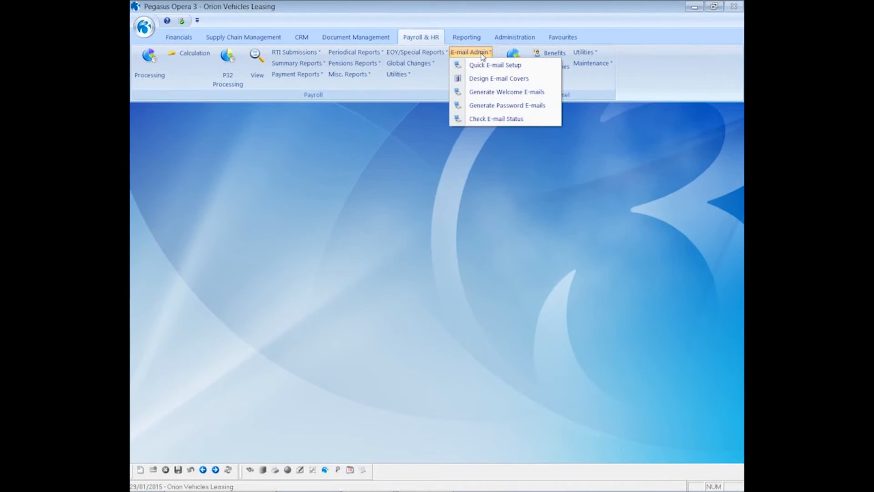
- Run the e-mail status check with correspondence status update, preview the report, and close it
{"action": "left_click", "coordinate": [498, 119]}
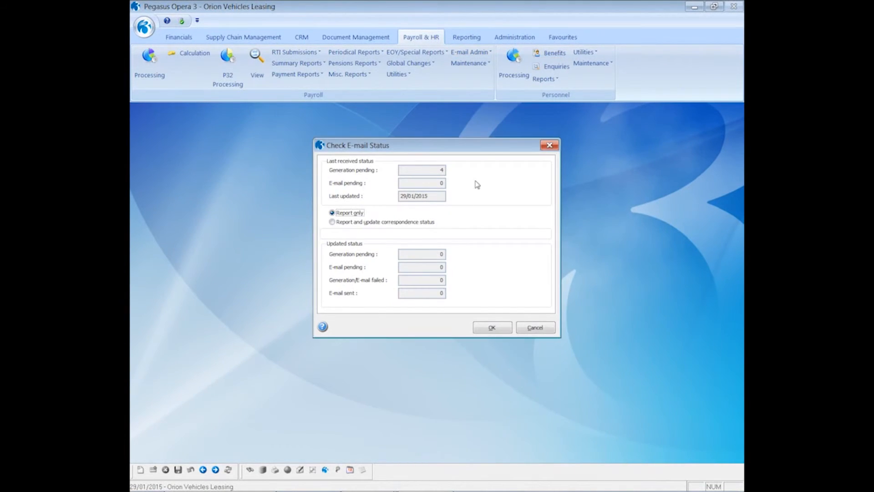
{"action": "left_click", "coordinate": [360, 222]}
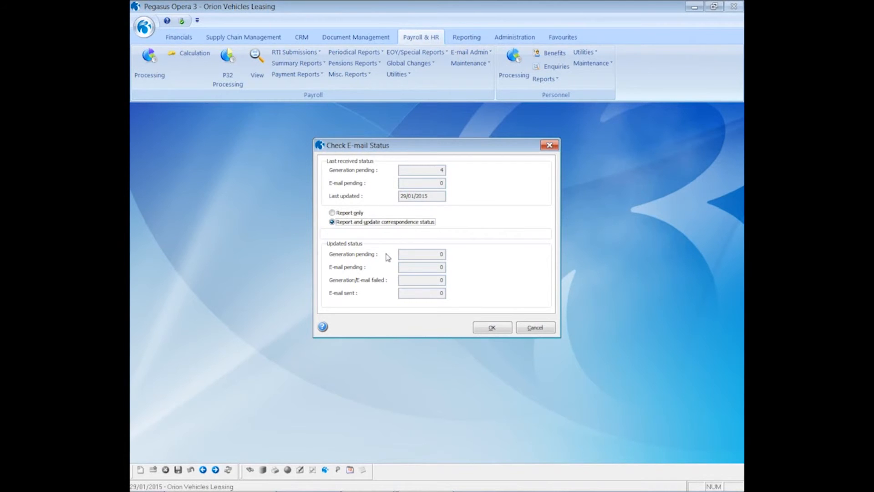
{"action": "left_click", "coordinate": [484, 325]}
{"action": "left_click", "coordinate": [478, 337]}
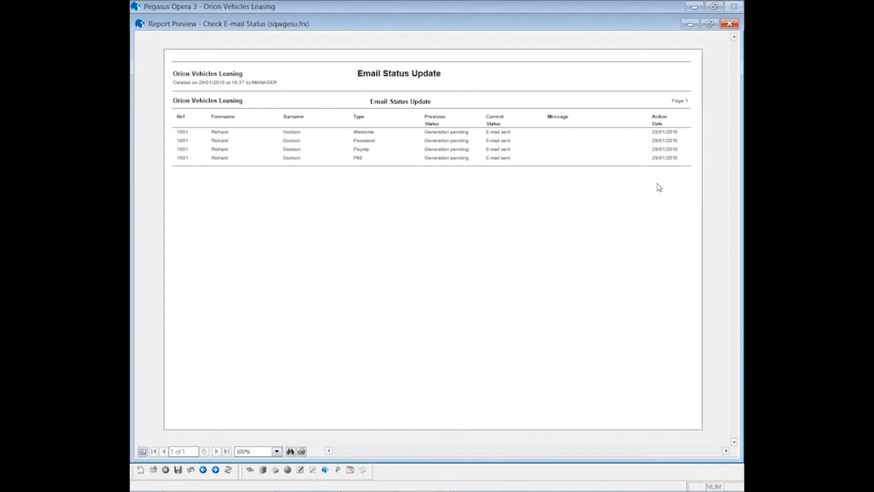
{"action": "left_click", "coordinate": [729, 26]}
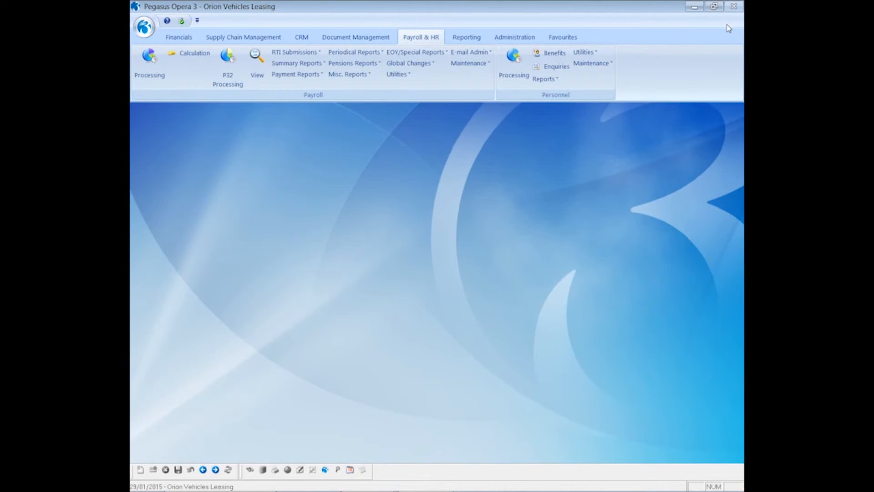
- Open the Monthly employee's payroll history and resend the period 12 payslip by e-mail
{"action": "left_click", "coordinate": [143, 62]}
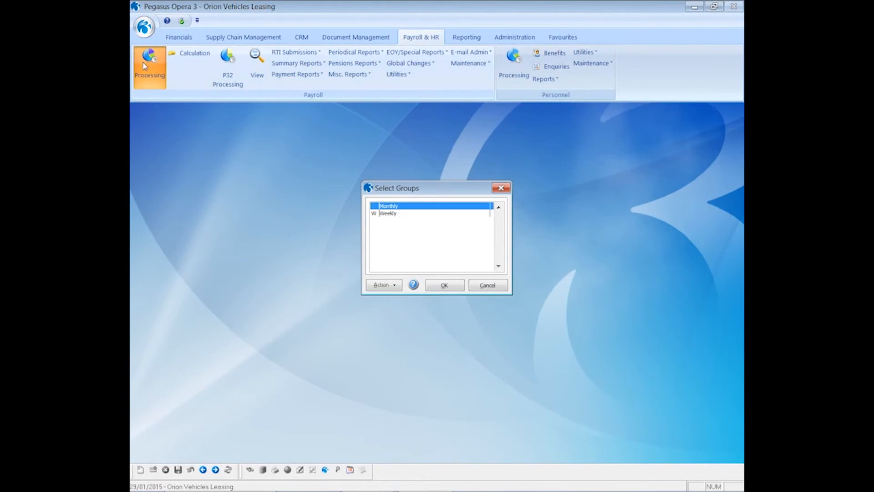
{"action": "left_click", "coordinate": [401, 206]}
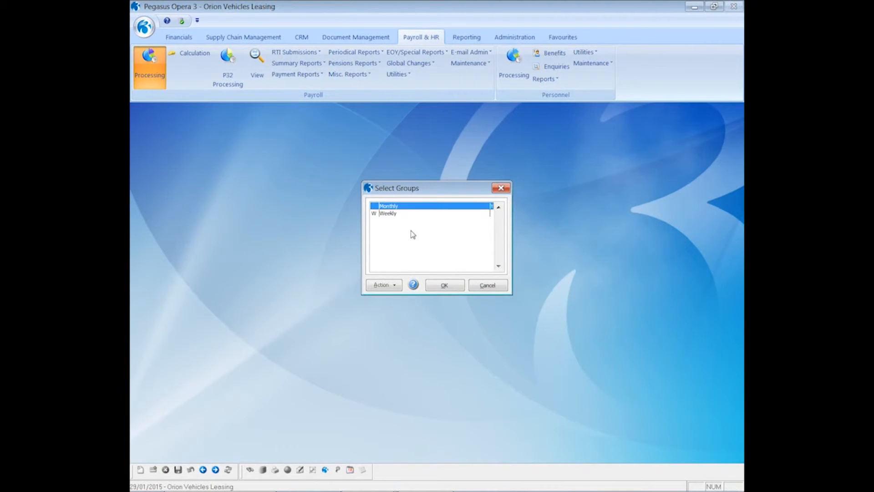
{"action": "left_click", "coordinate": [438, 286]}
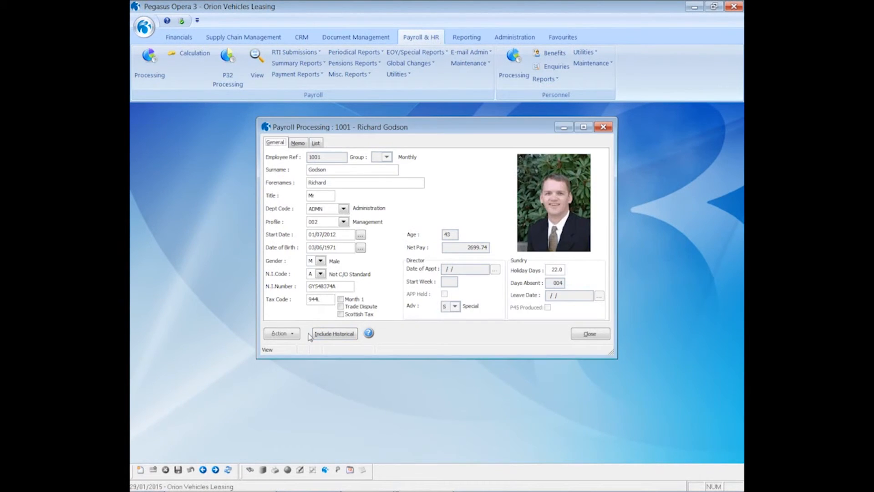
{"action": "left_click", "coordinate": [296, 334]}
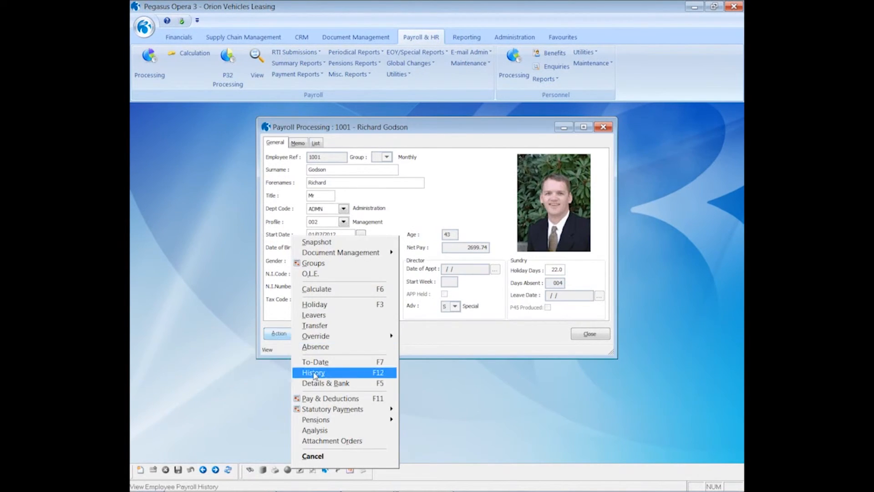
{"action": "left_click", "coordinate": [313, 373]}
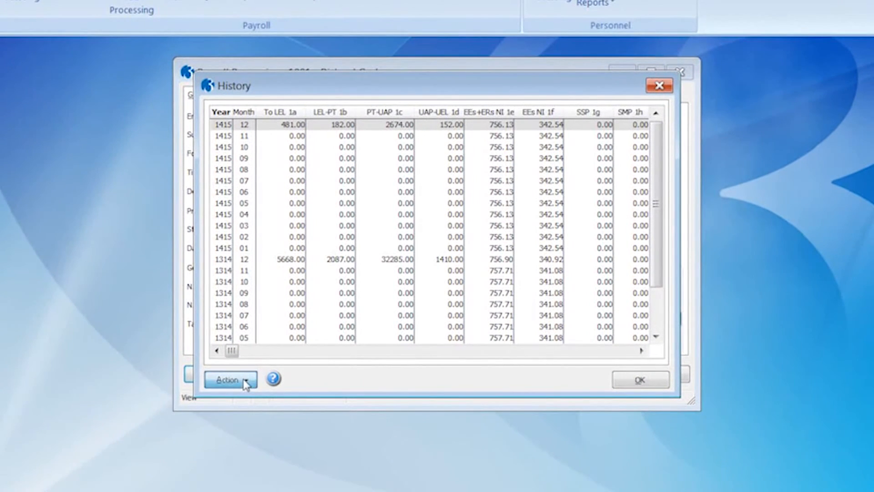
{"action": "left_click", "coordinate": [305, 338]}
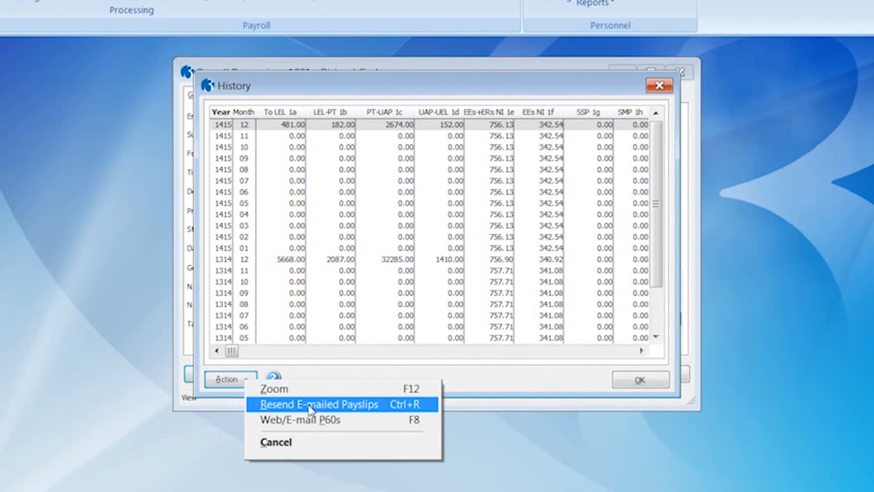
{"action": "left_click", "coordinate": [309, 405]}
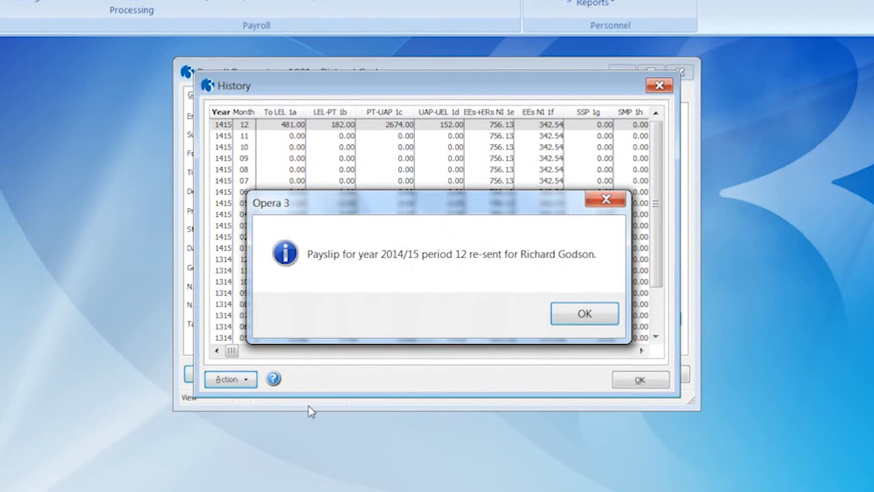
{"action": "left_click", "coordinate": [570, 315]}
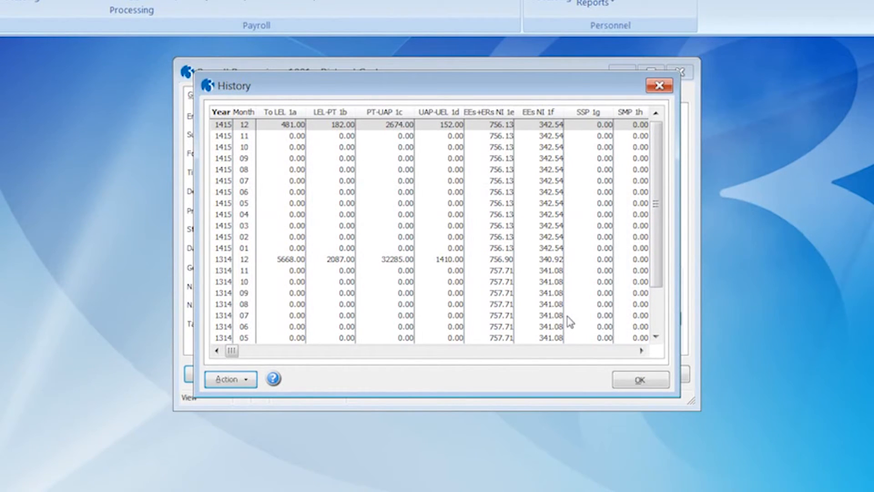
- Resend the 2014/15 P60 by e-mail, then close the P60s list, history and employee record
{"action": "left_click", "coordinate": [246, 385]}
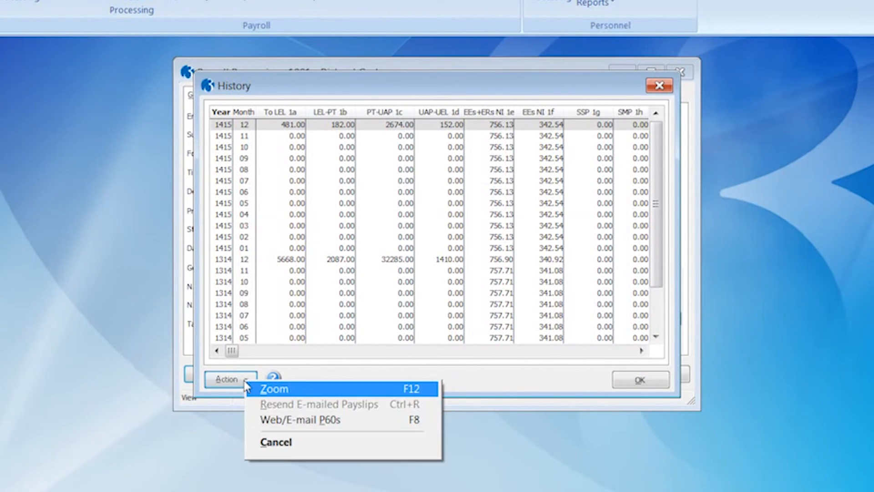
{"action": "left_click", "coordinate": [275, 420]}
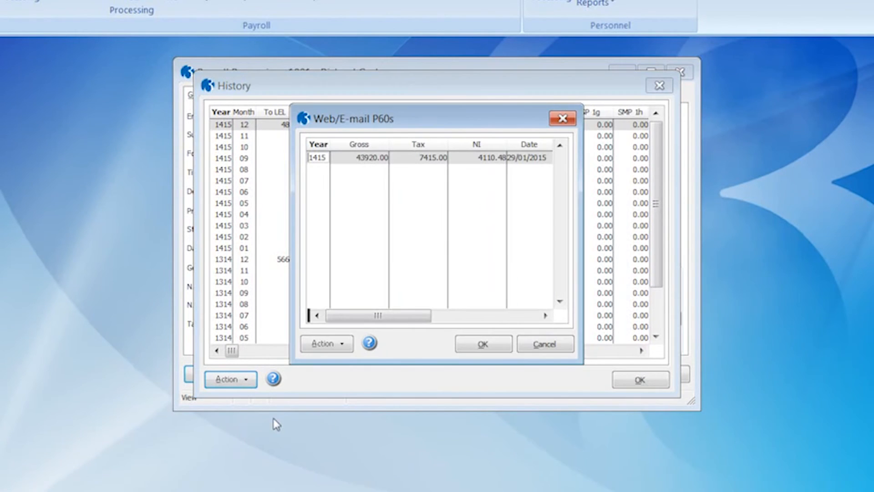
{"action": "left_click", "coordinate": [327, 345]}
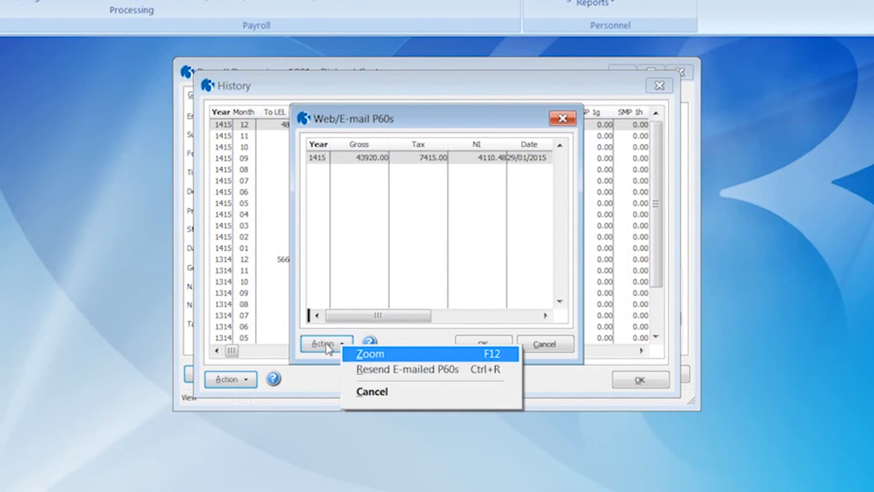
{"action": "left_click", "coordinate": [373, 370]}
{"action": "left_click", "coordinate": [533, 315]}
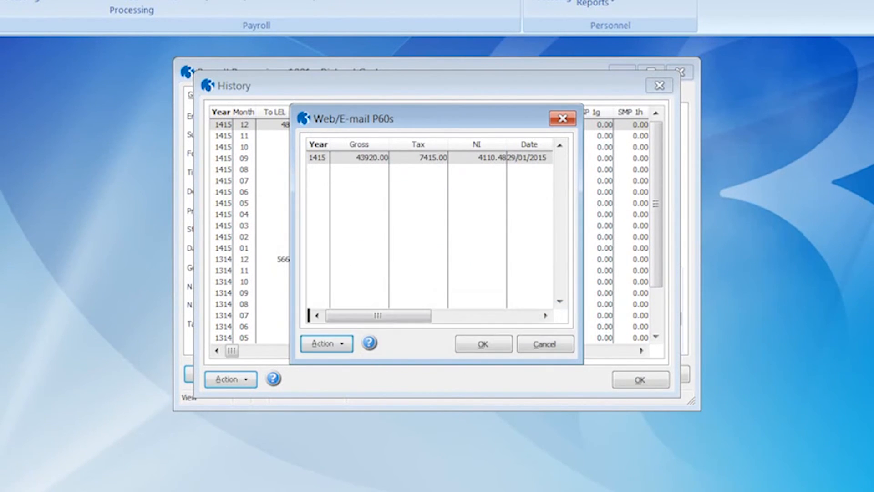
{"action": "left_click", "coordinate": [545, 346]}
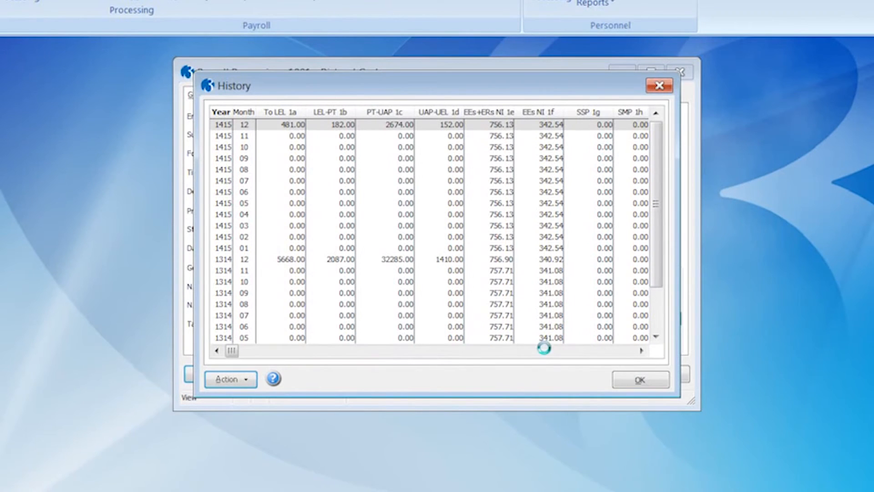
{"action": "left_click", "coordinate": [639, 379]}
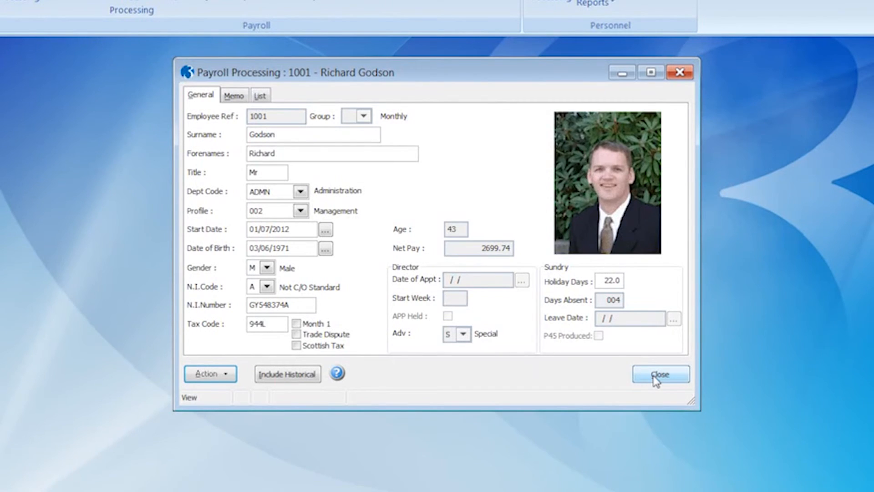
{"action": "left_click", "coordinate": [655, 377]}
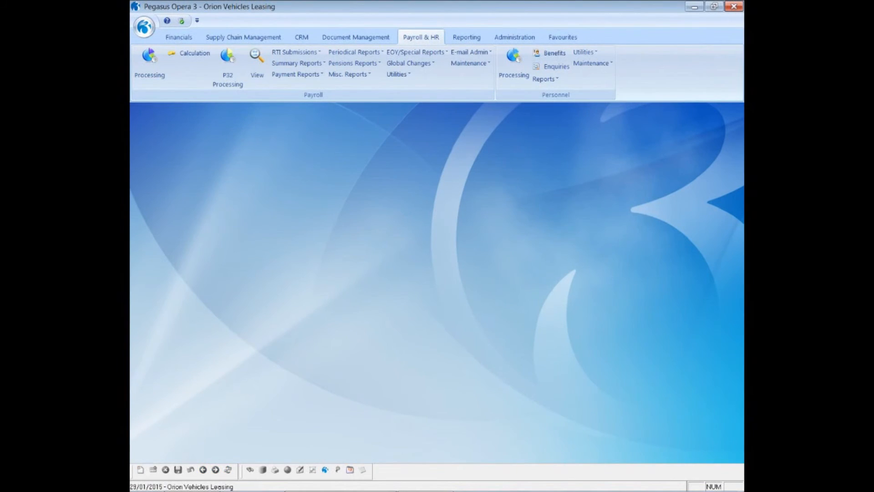